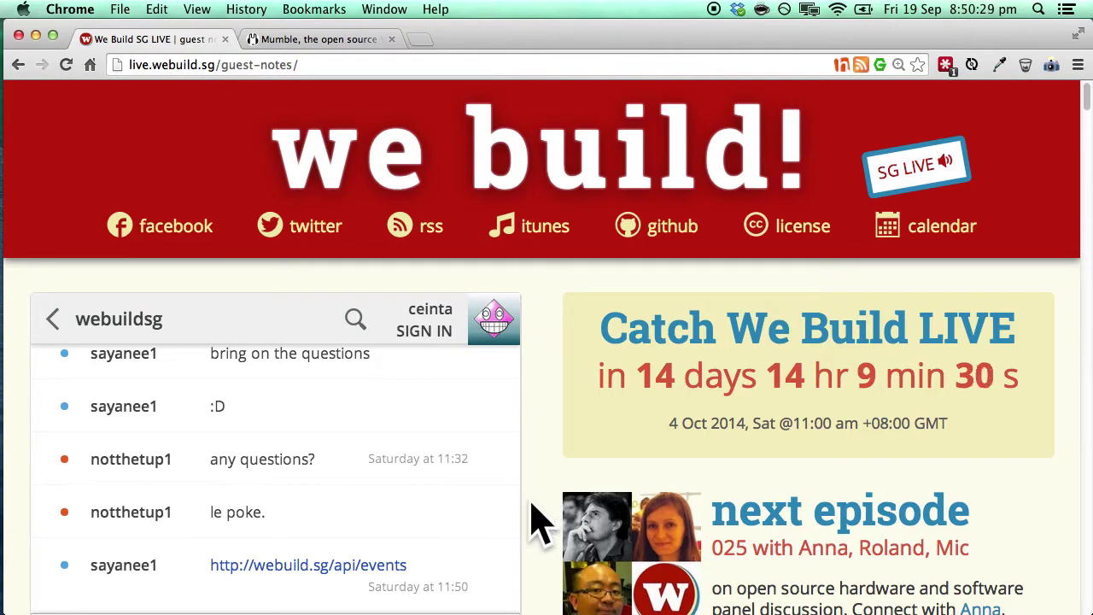
Scroll the We Build SG LIVE guest notes down to the six pre-requisites and the Mumble link
scroll(534, 521, down, 10)
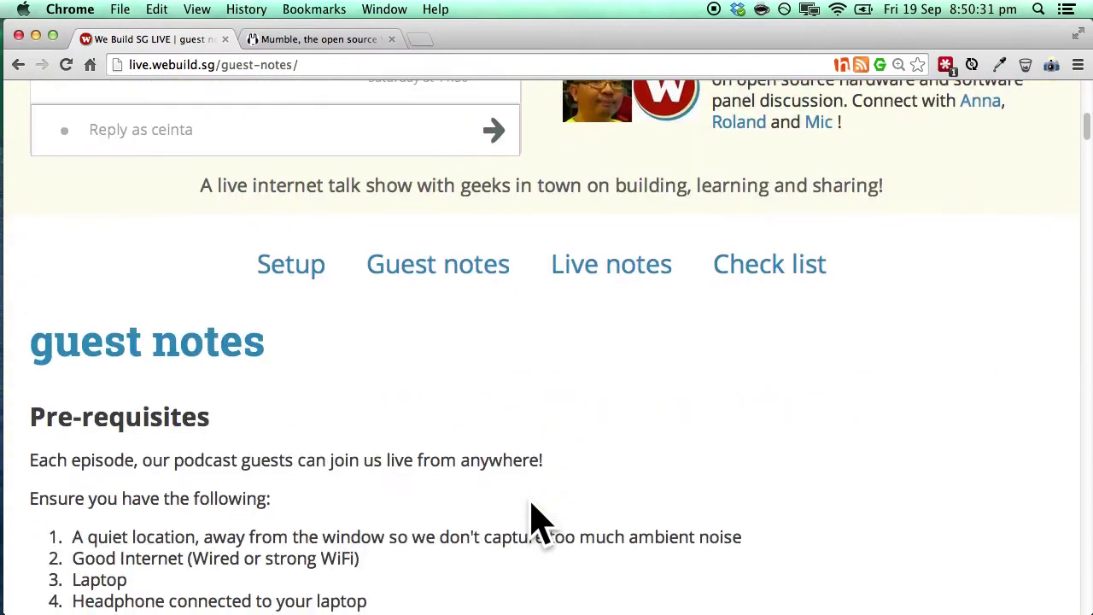
scroll(533, 521, down, 4)
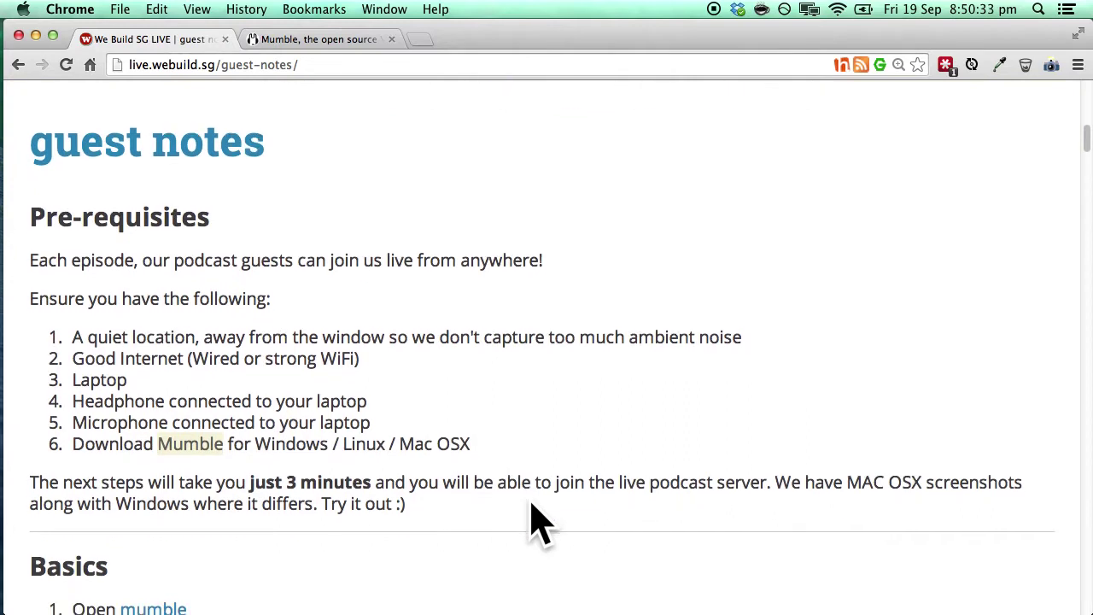
scroll(536, 522, down, 2)
click(88, 165)
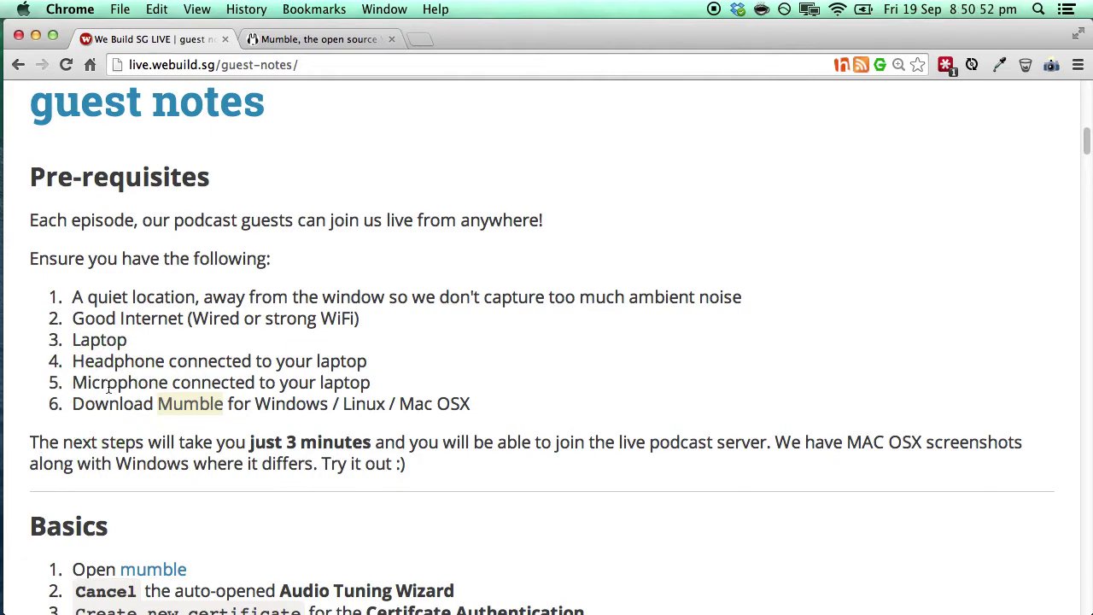
Open the Mumble link in a new tab and download the OS X 1.2.8 release
click(189, 410)
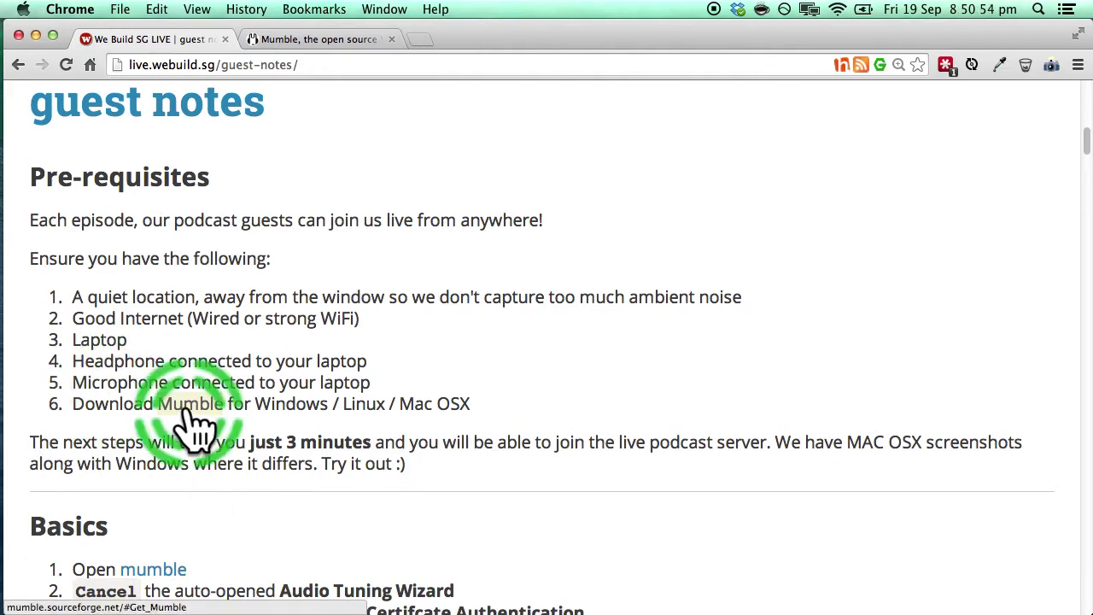
right_click(190, 410)
click(218, 308)
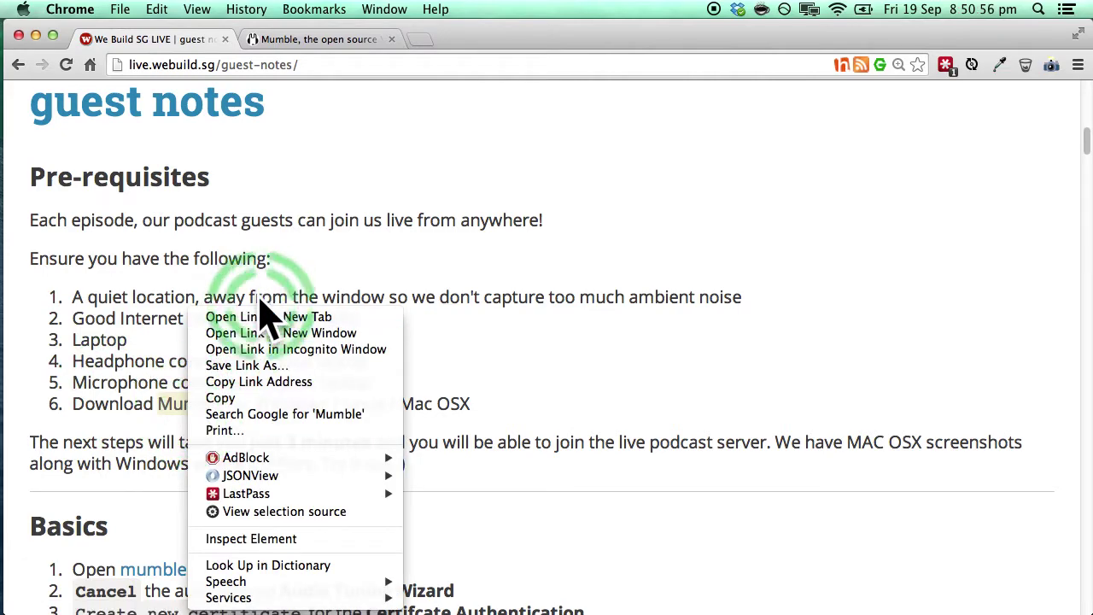
scroll(561, 317, down, 5)
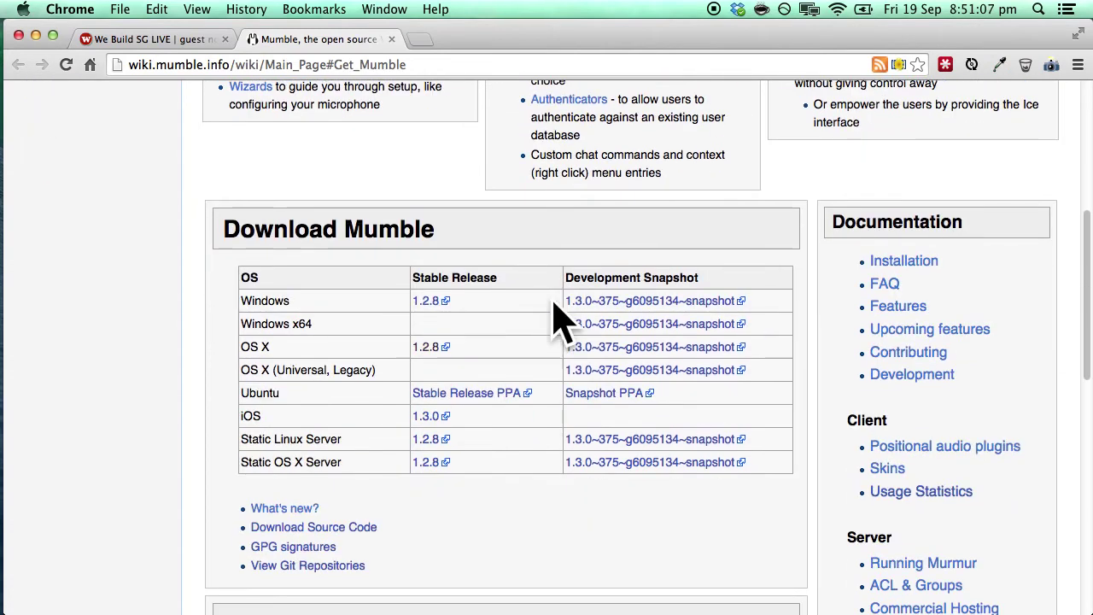
click(325, 339)
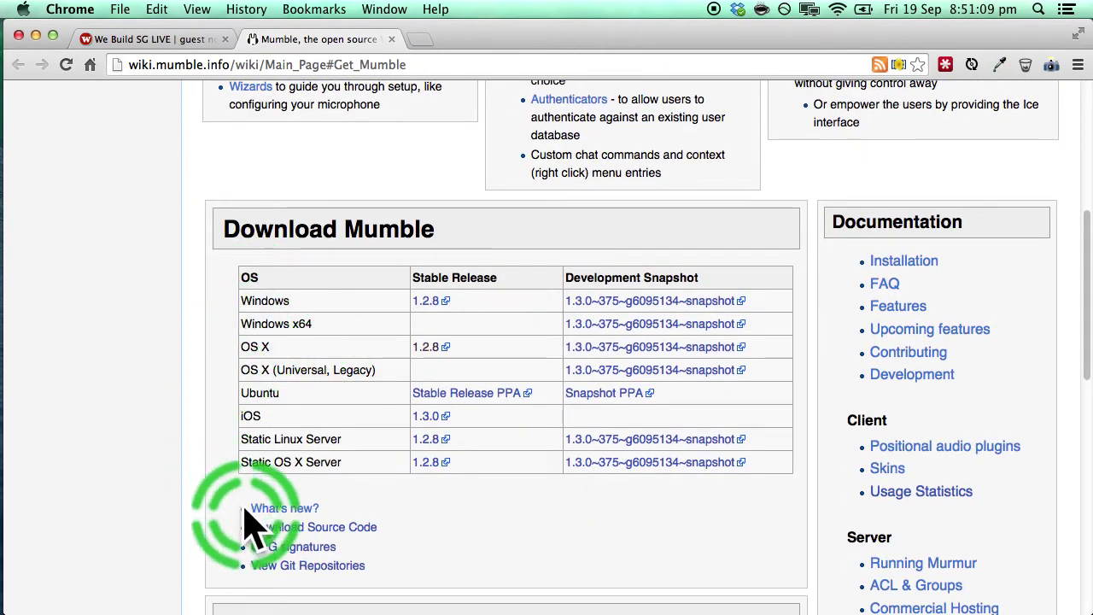
click(426, 348)
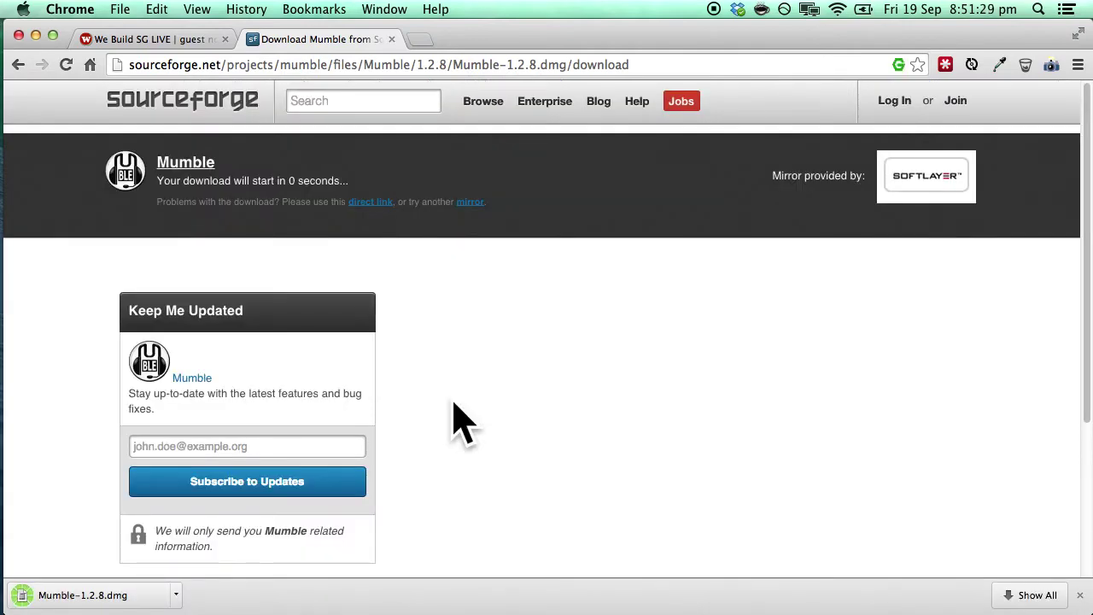
Mount Mumble-1.2.8.dmg from the desktop and drag Mumble.app into Applications
mouse_move(1092, 1)
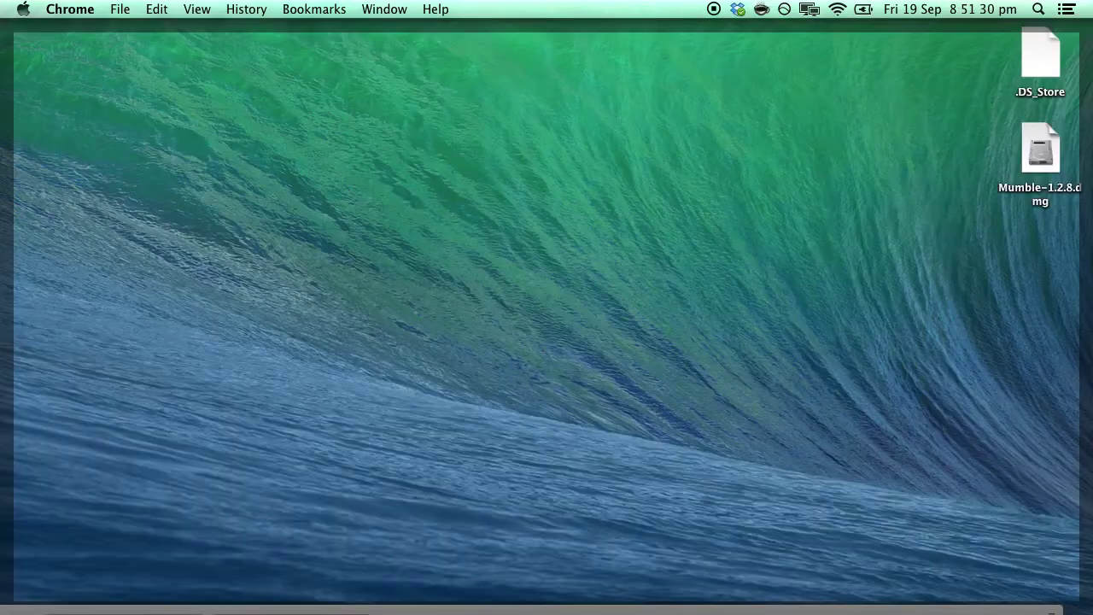
double_click(1040, 175)
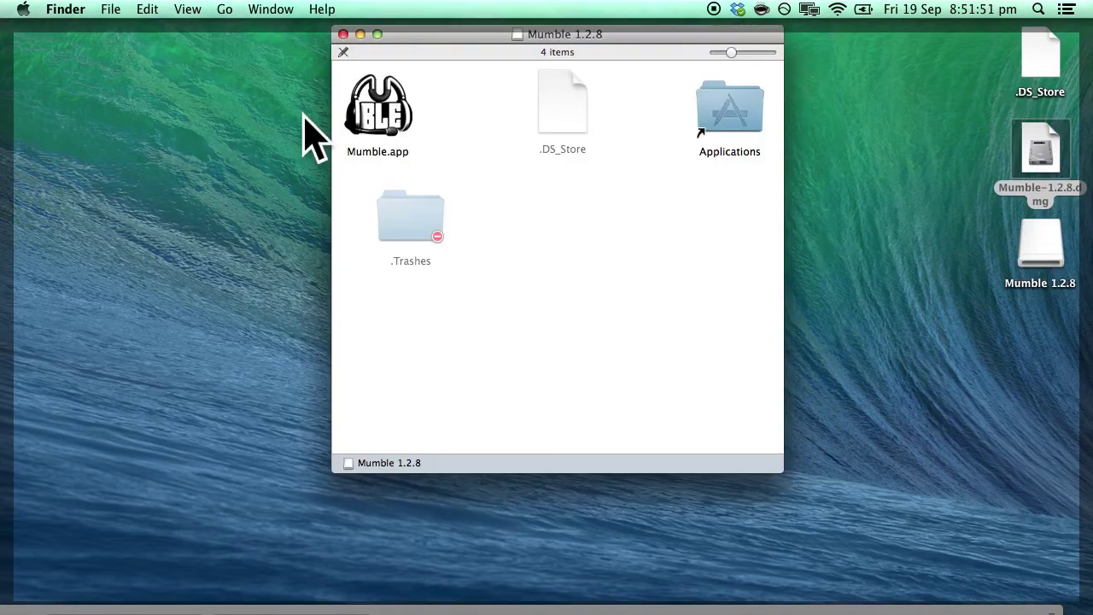
drag(380, 120, 730, 109)
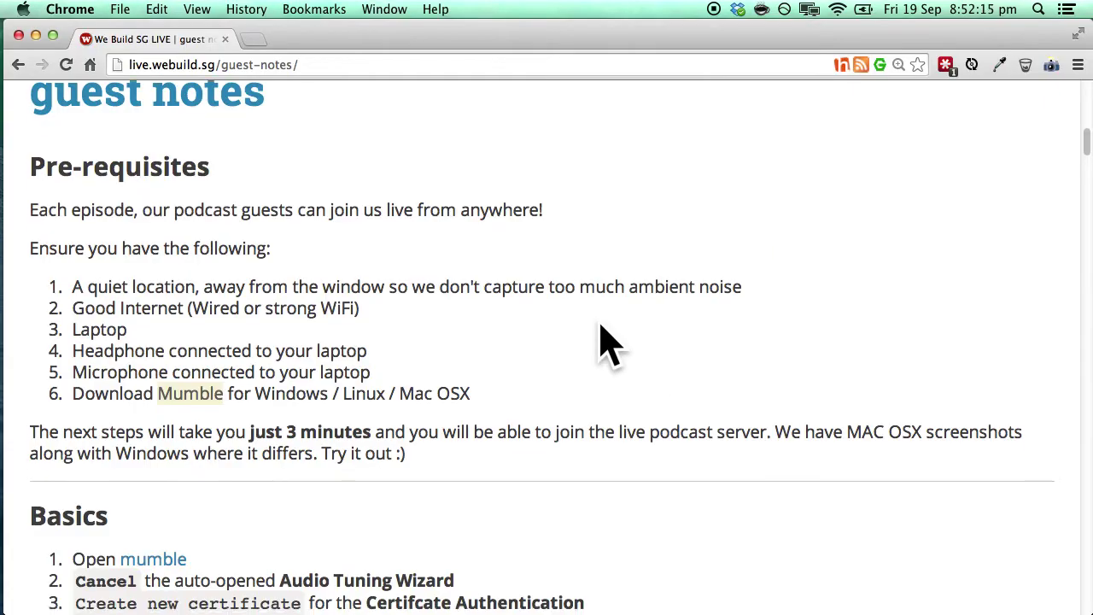
Place the Mumble window with its server list beside the browser's guest notes
scroll(605, 341, down, 5)
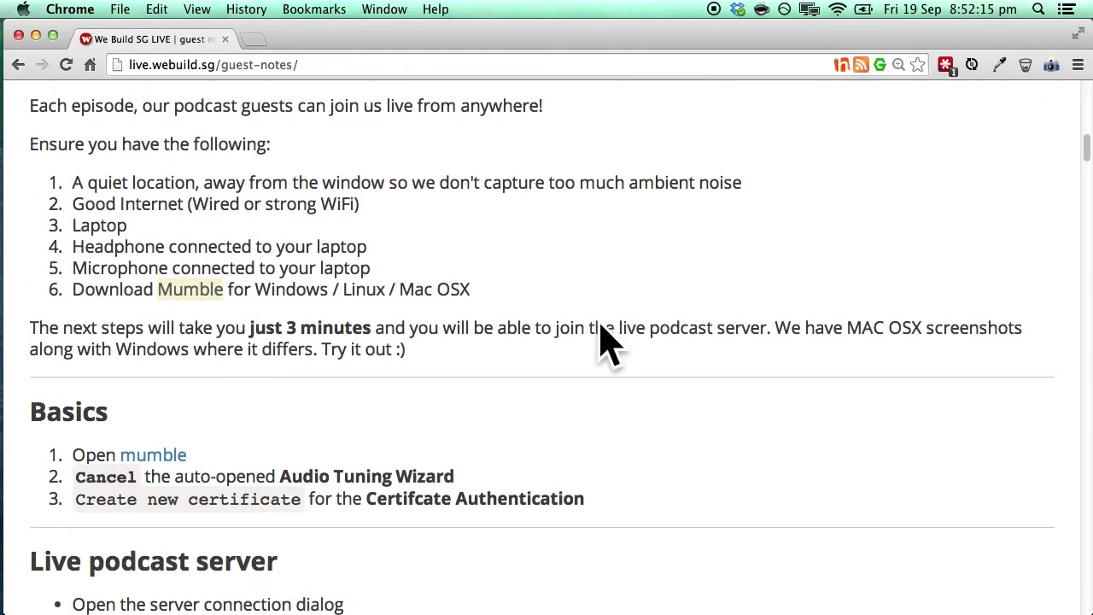
scroll(605, 342, down, 6)
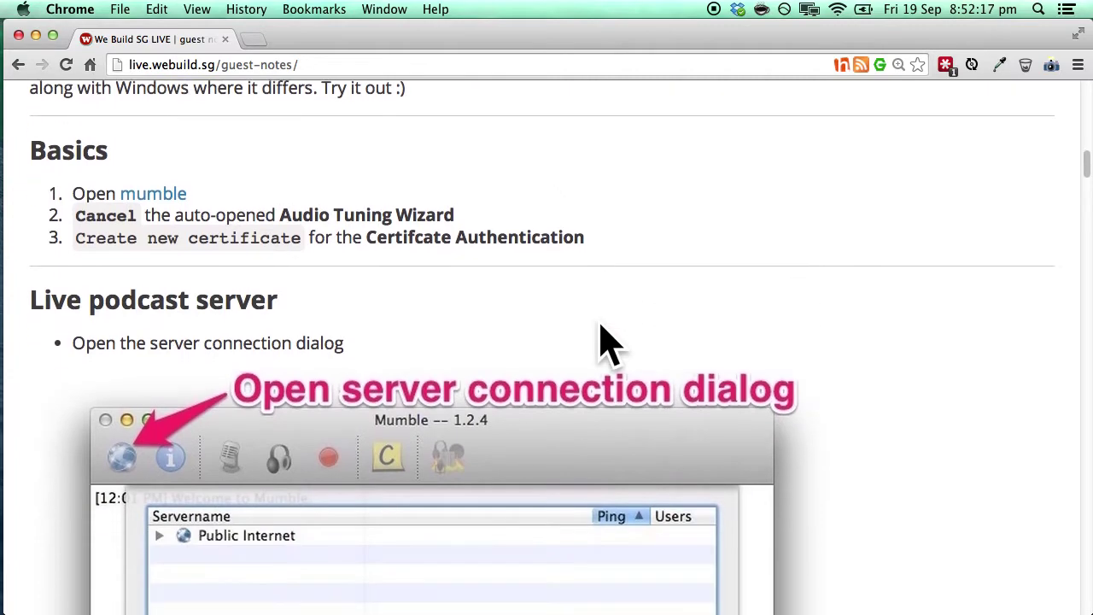
scroll(600, 337, down, 1)
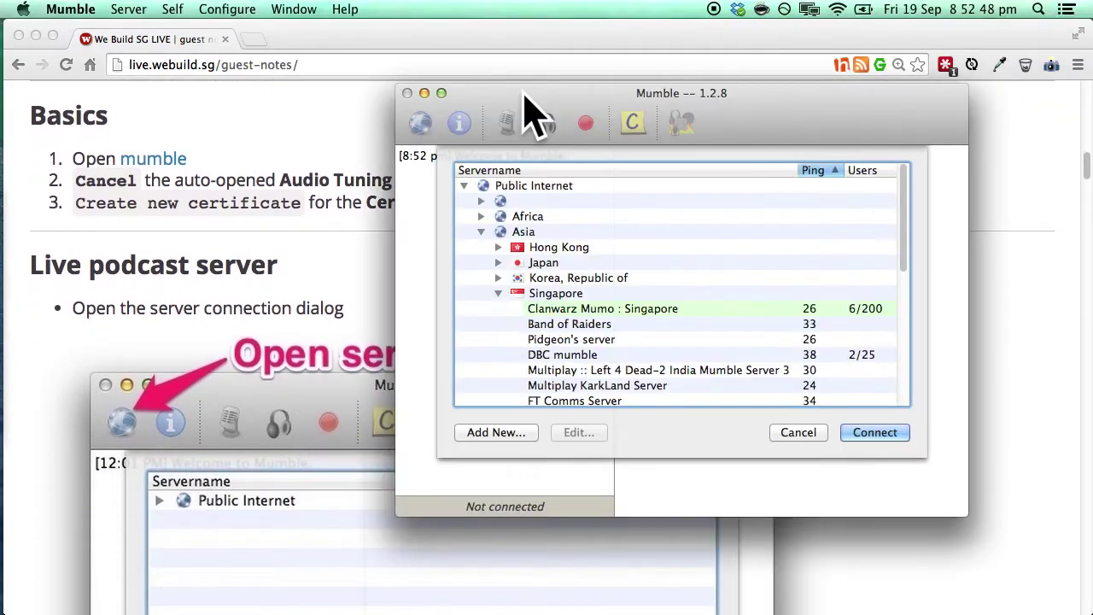
drag(525, 92, 614, 96)
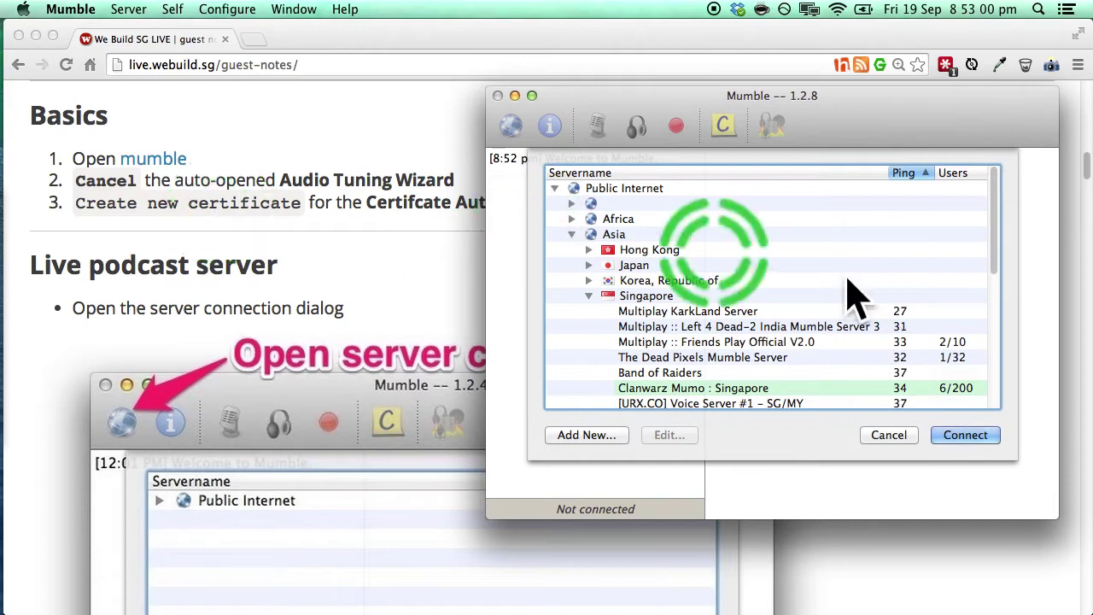
scroll(362, 397, down, 5)
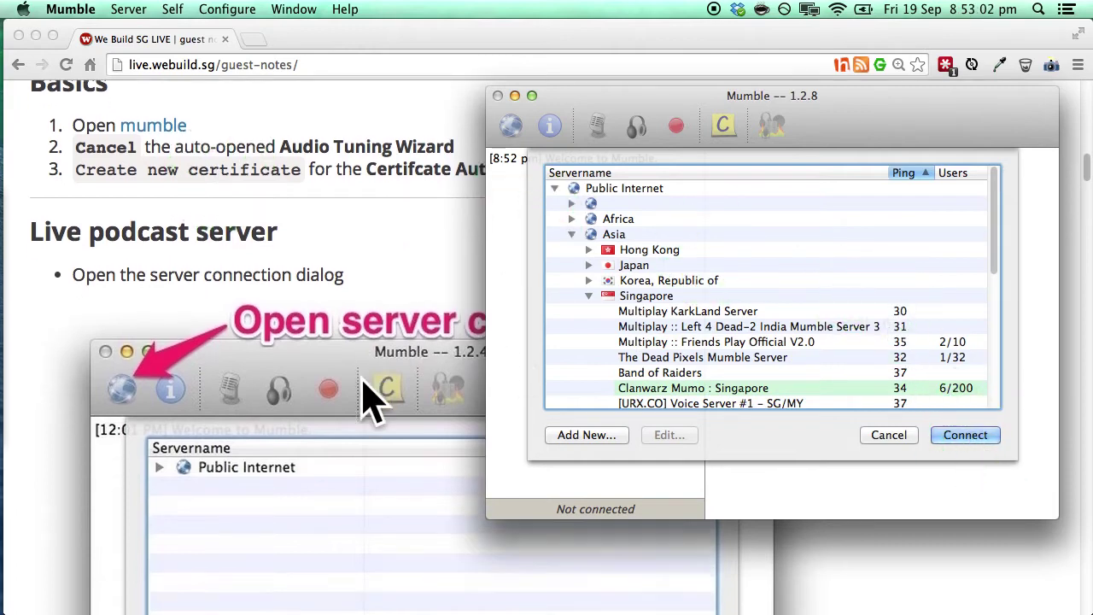
scroll(363, 397, down, 1)
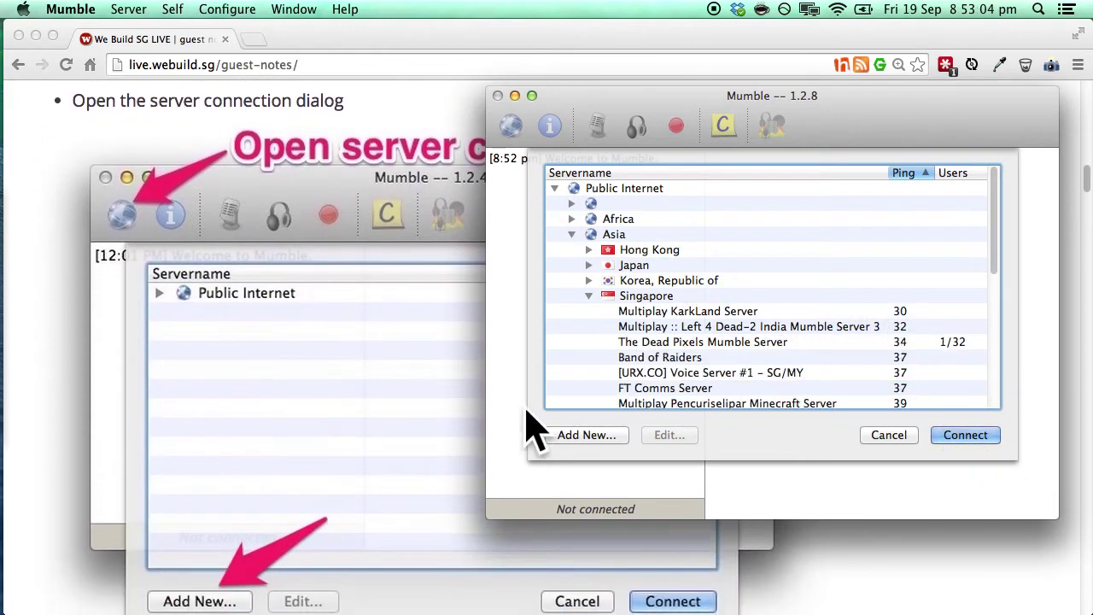
Save a We Build LIVE favourite for listen.webuild.sg with the guest's username, then connect
click(587, 434)
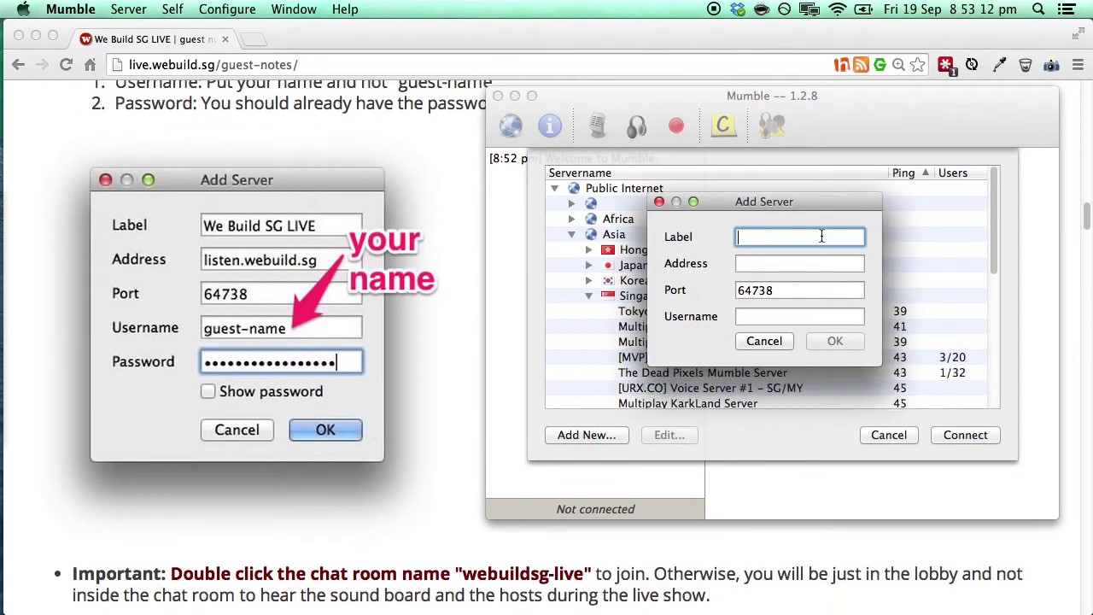
click(772, 261)
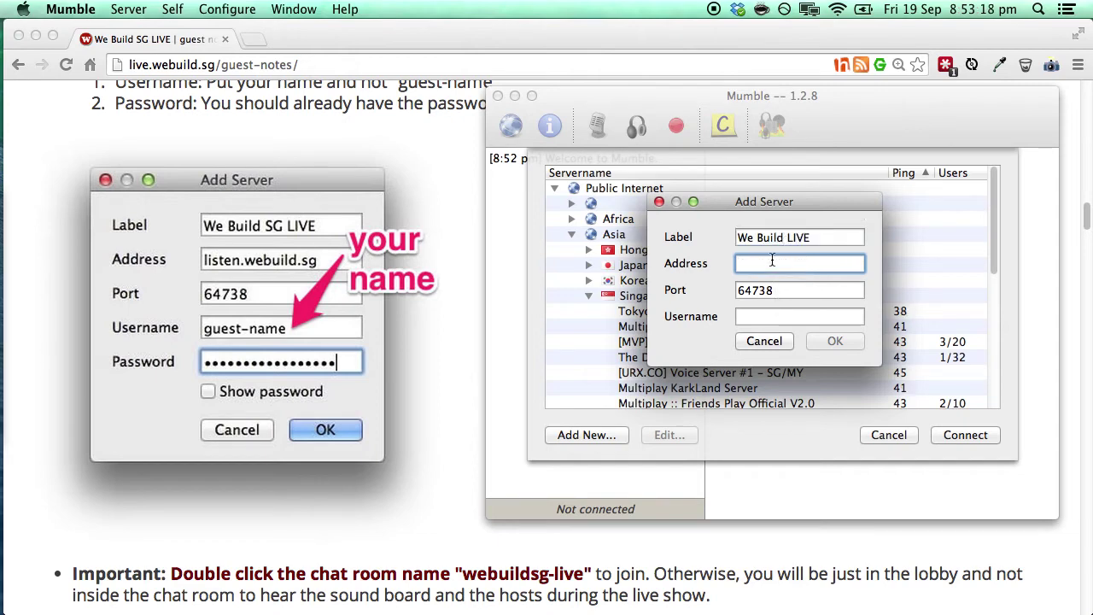
text(listen.webuild.sg)
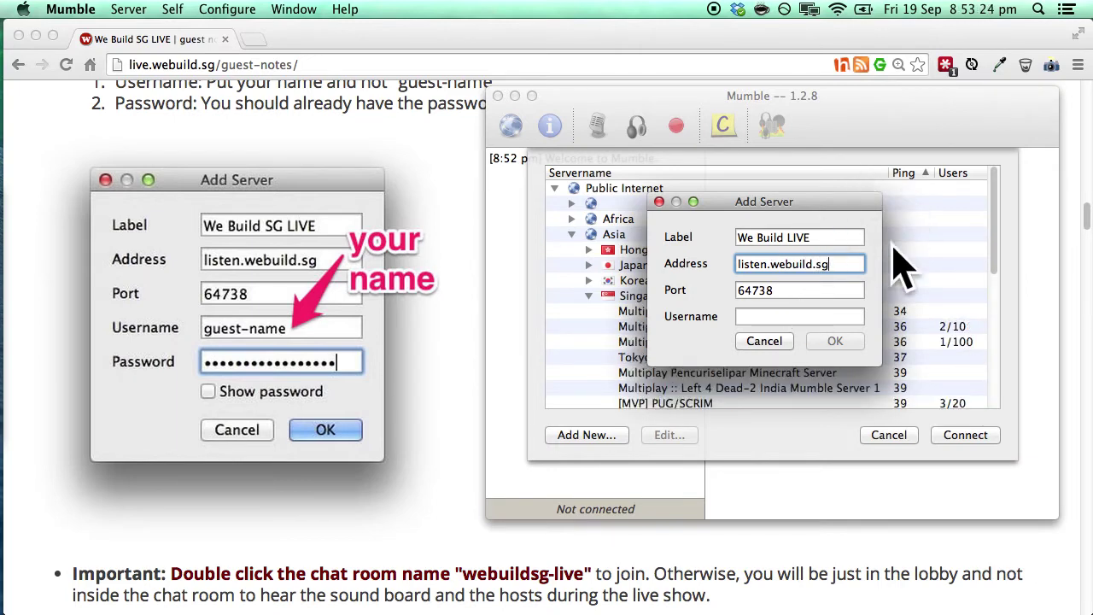
click(833, 316)
text(sayanee)
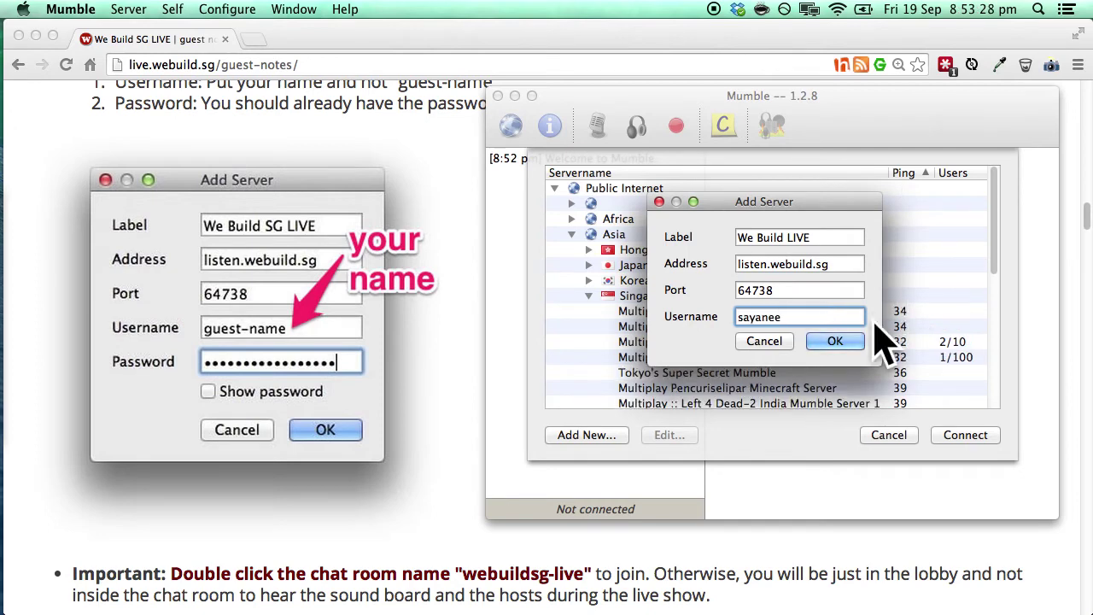
click(244, 367)
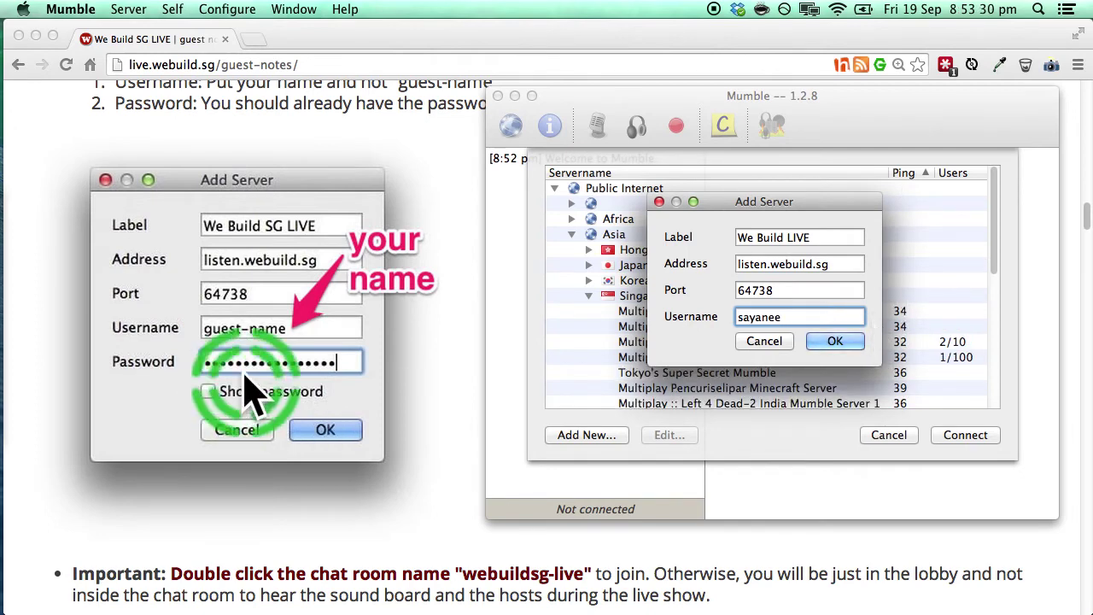
click(836, 341)
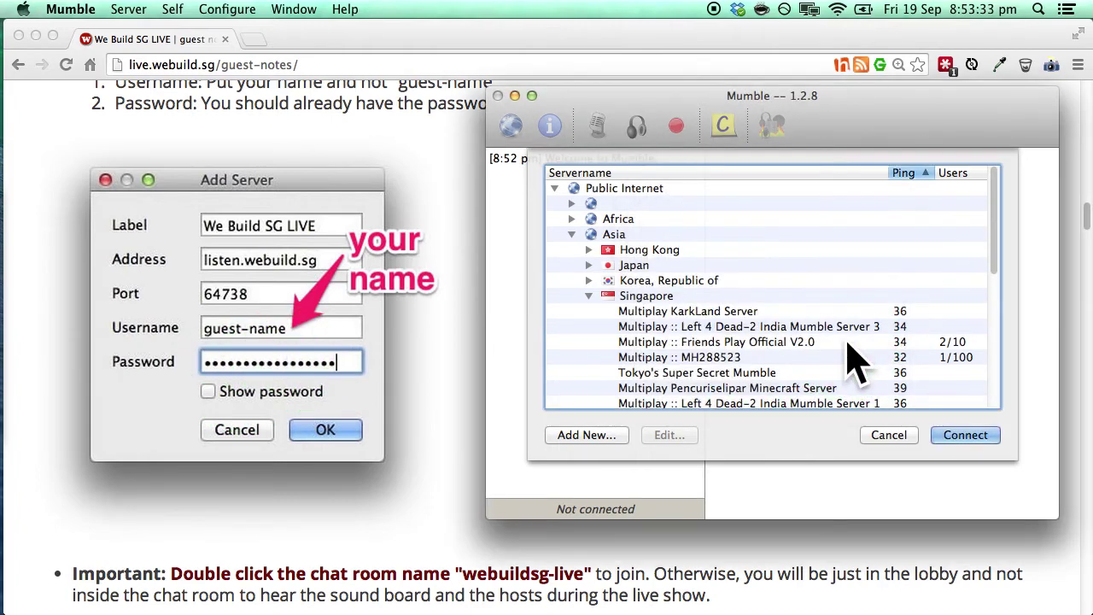
click(973, 434)
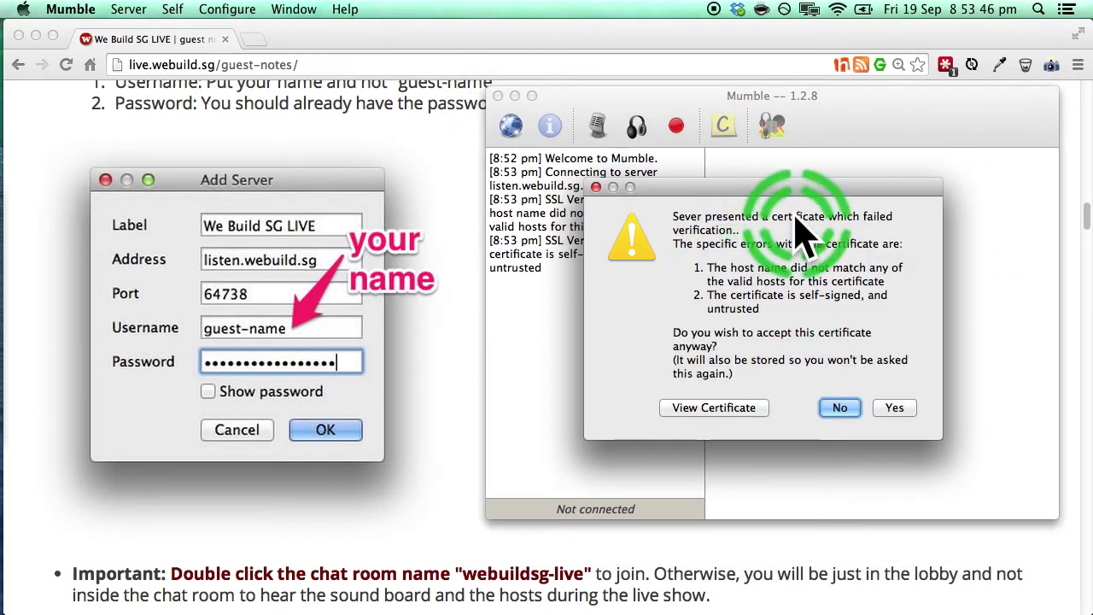
Accept the server's self-signed certificate and join the webuildsg-live channel
click(894, 408)
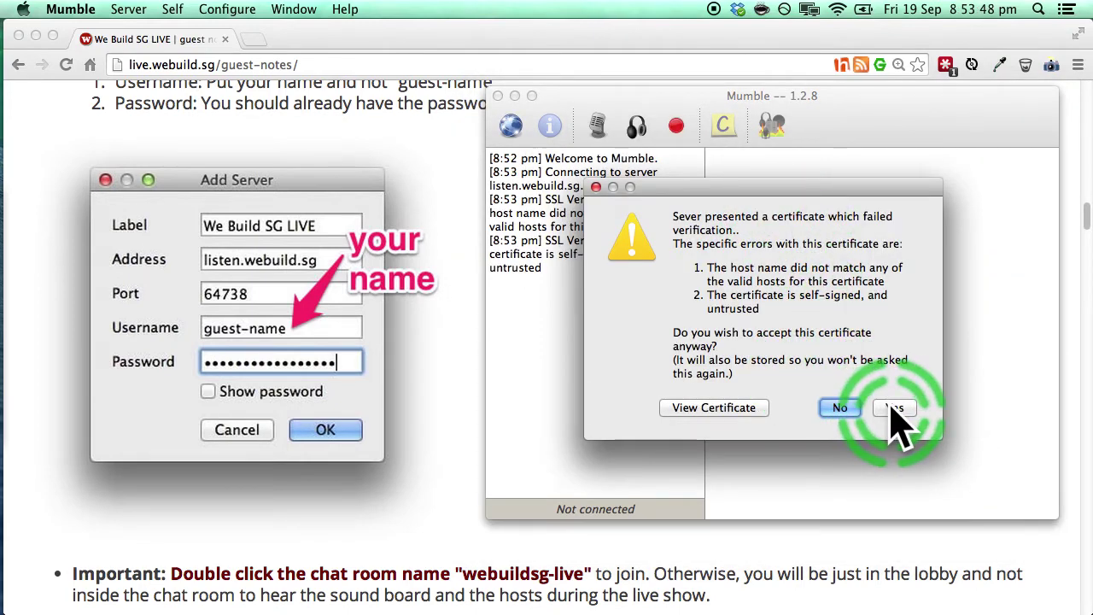
click(894, 408)
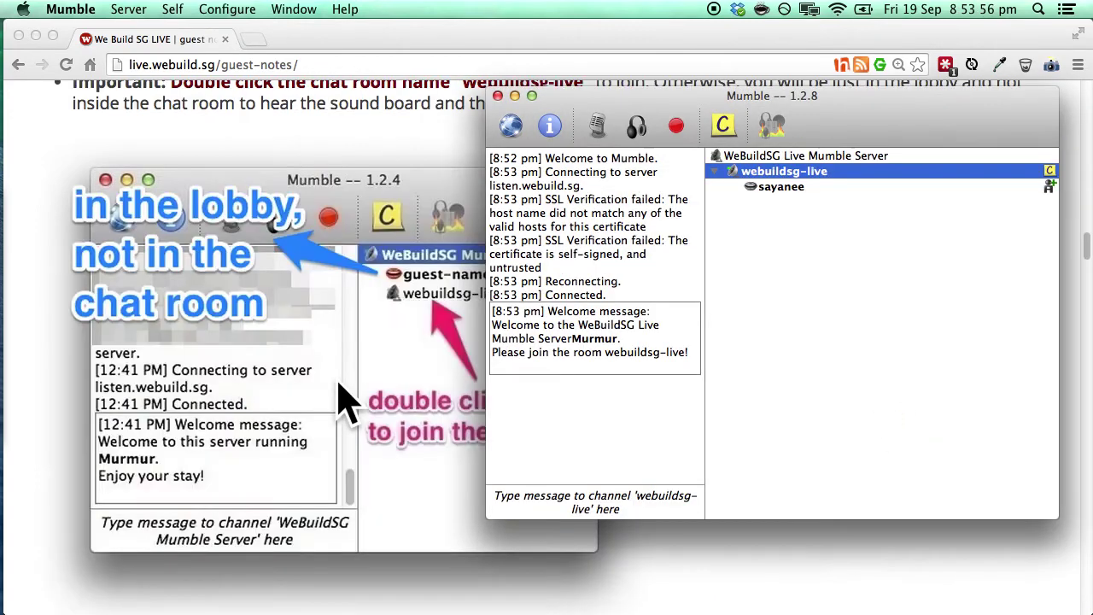
double_click(845, 177)
double_click(779, 179)
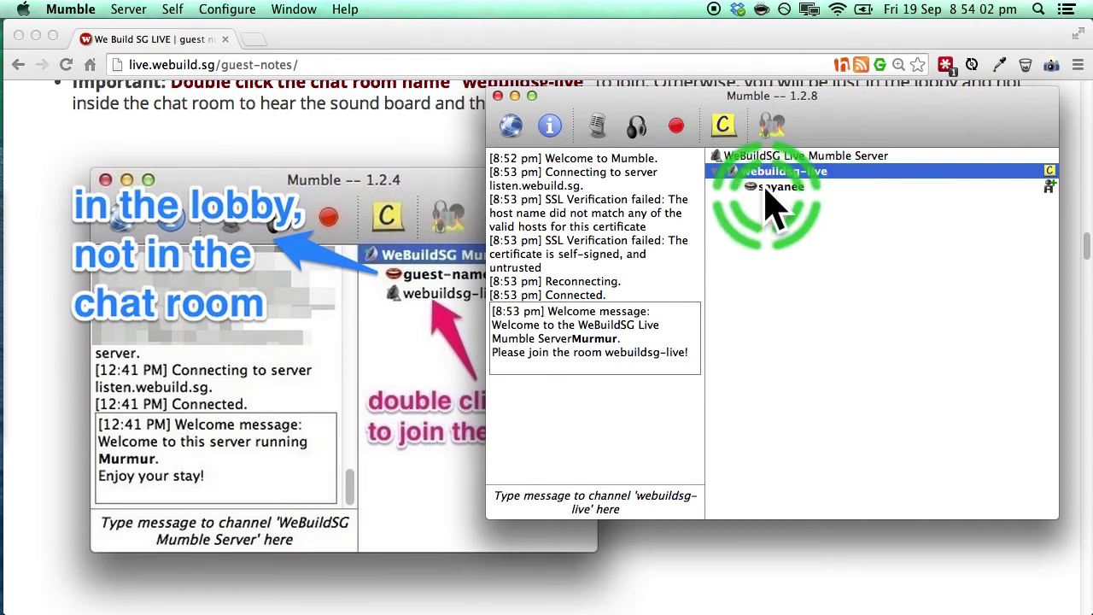
click(410, 294)
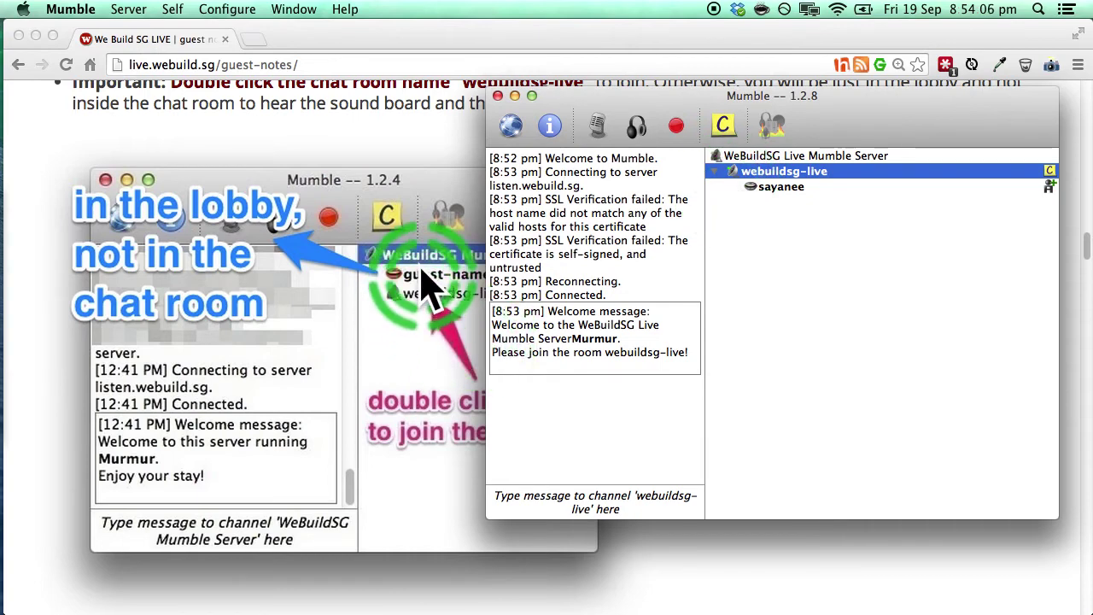
scroll(281, 342, down, 5)
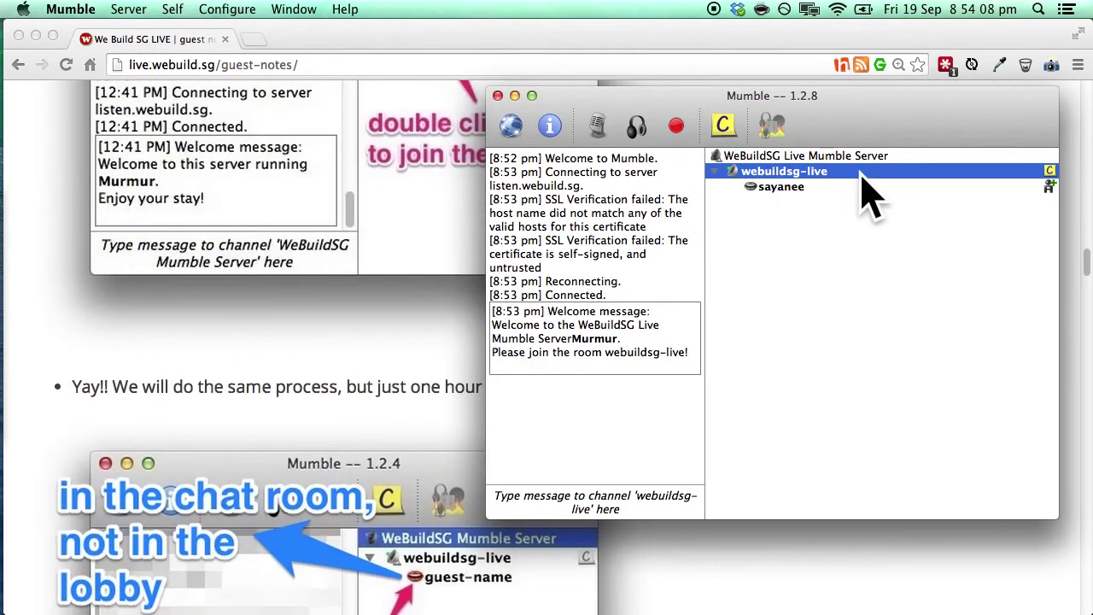
double_click(778, 179)
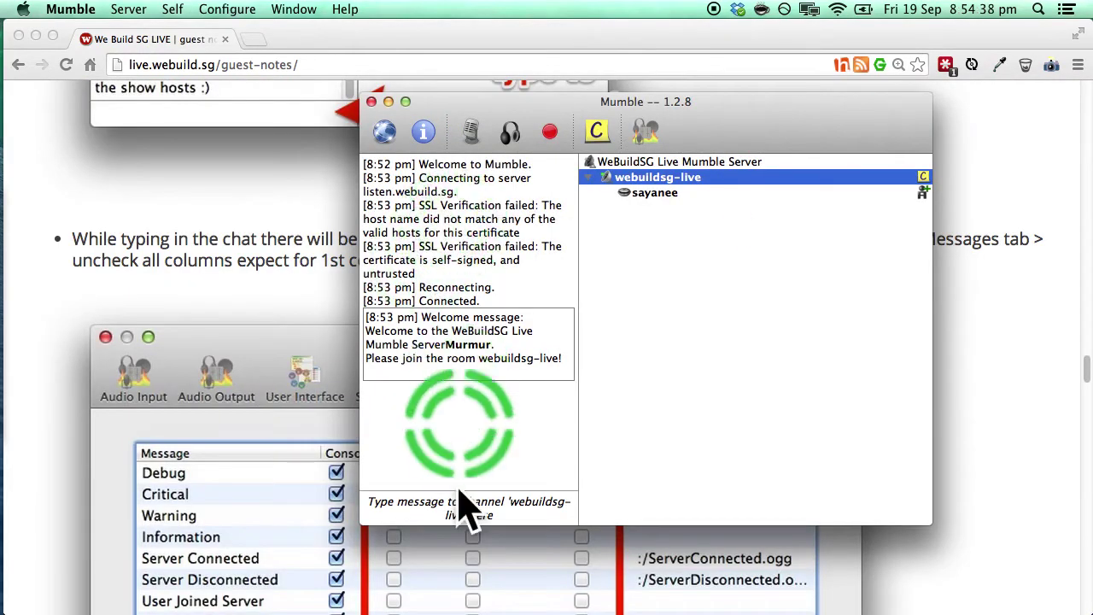
Post 'hello' and 'hello hosts of we build live!' in the webuildsg-live chat
click(431, 510)
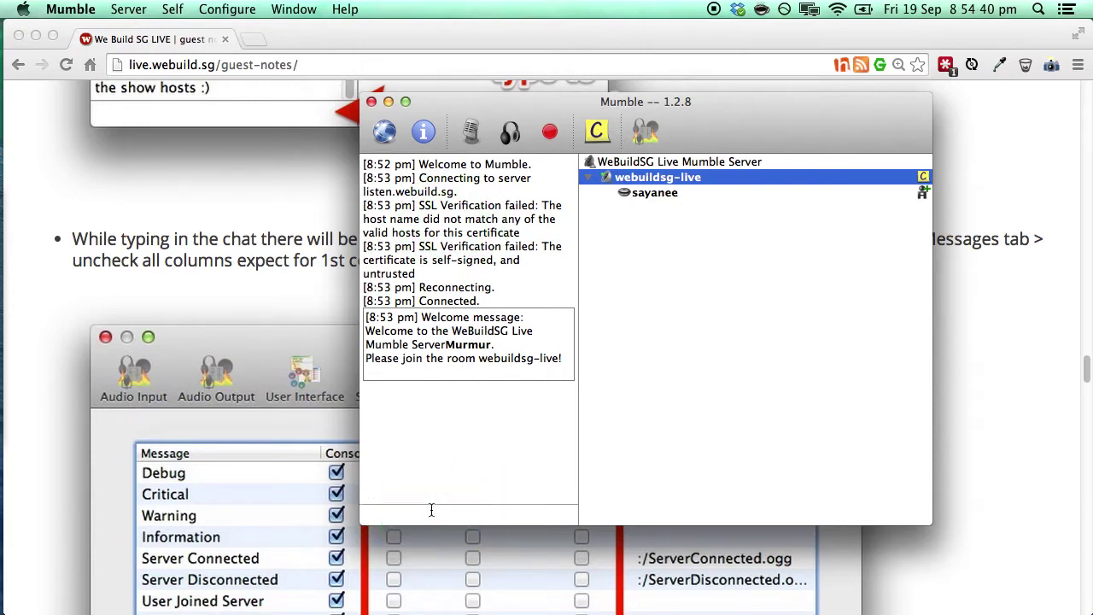
text(hello)
key(Return)
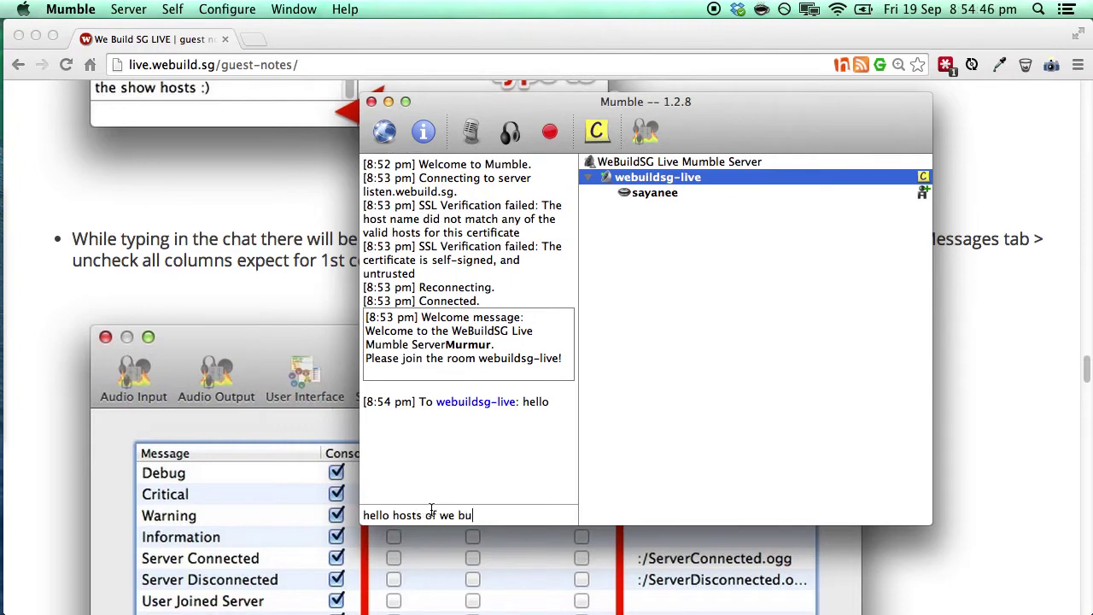
text(ive!)
key(Return)
scroll(256, 385, down, 4)
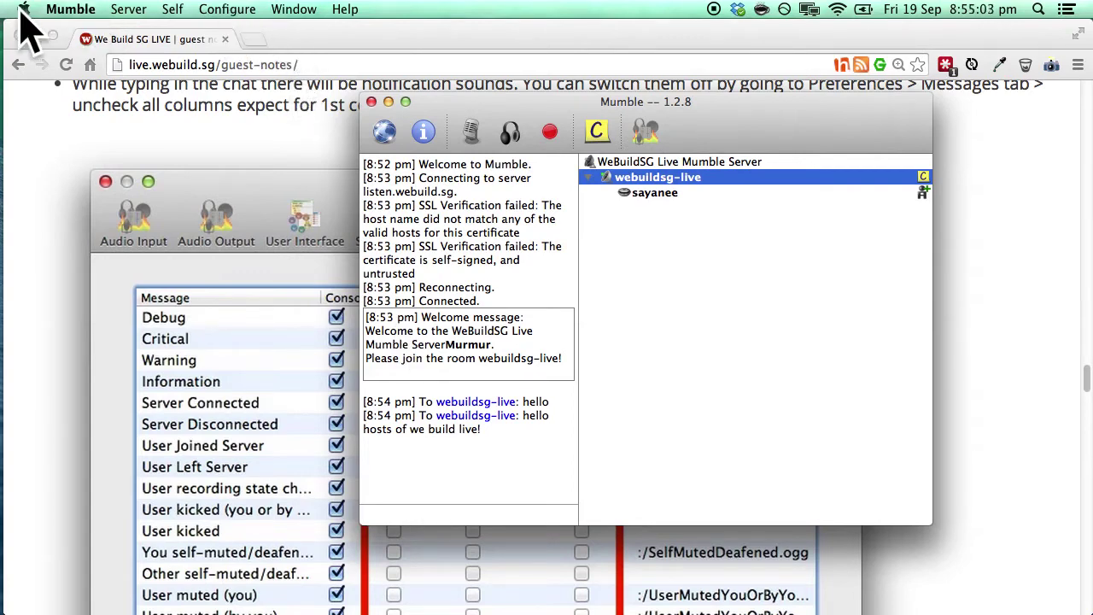
Open Mumble Preferences with Advanced options shown, on the Messages page
click(72, 9)
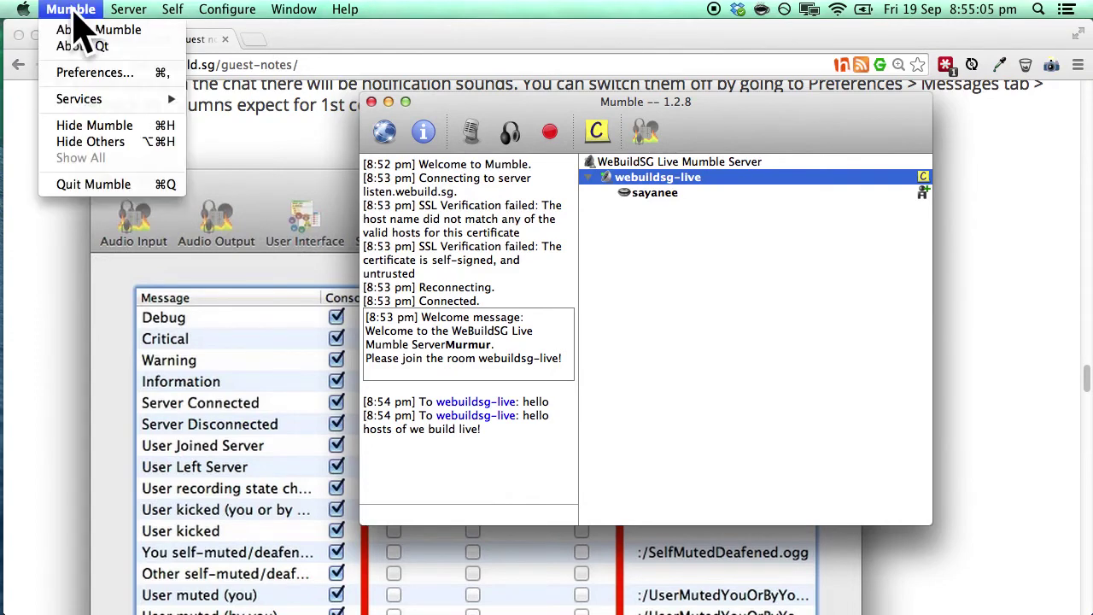
click(90, 74)
click(832, 89)
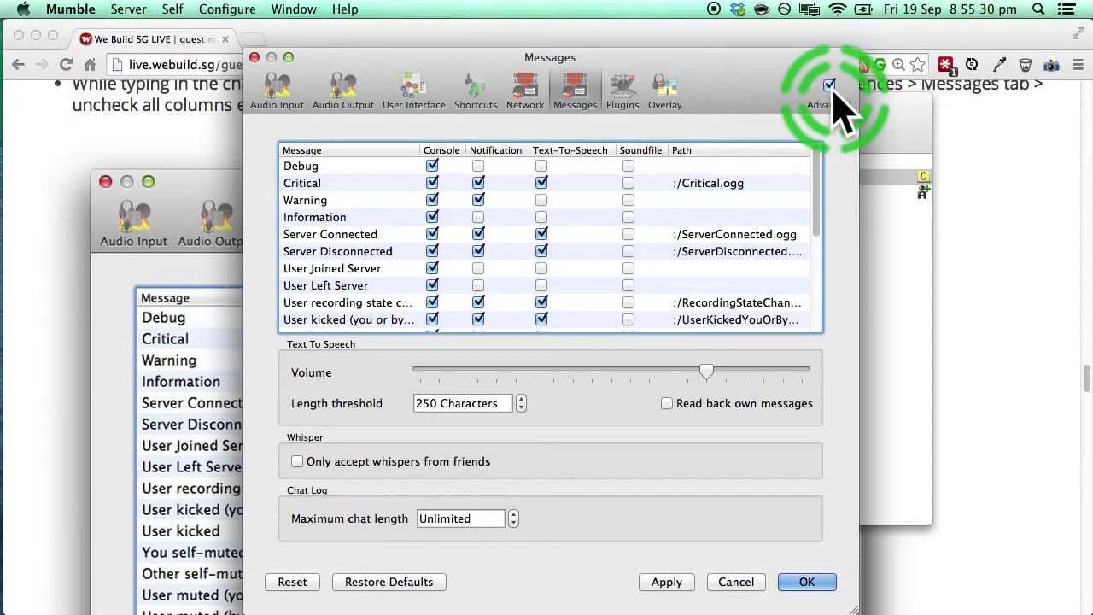
click(574, 89)
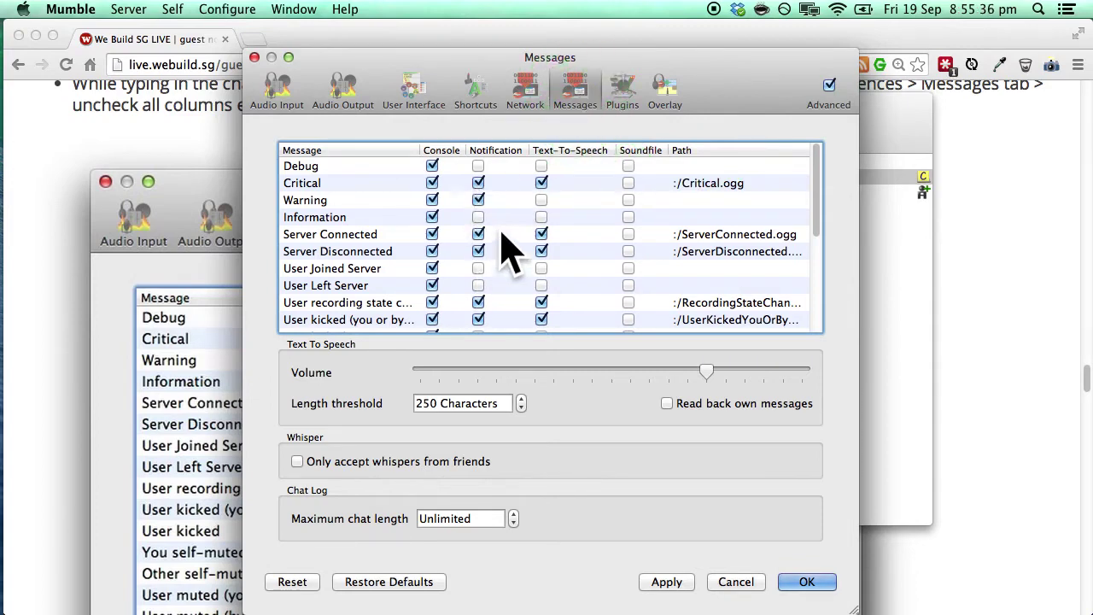
Uncheck Notification, Text-To-Speech and Soundfile for all message types, keeping console, and save
mouse_move(430, 164)
mouse_down()
mouse_move(426, 309)
mouse_move(488, 183)
mouse_up()
click(478, 183)
click(541, 183)
click(479, 200)
scroll(621, 243, down, 5)
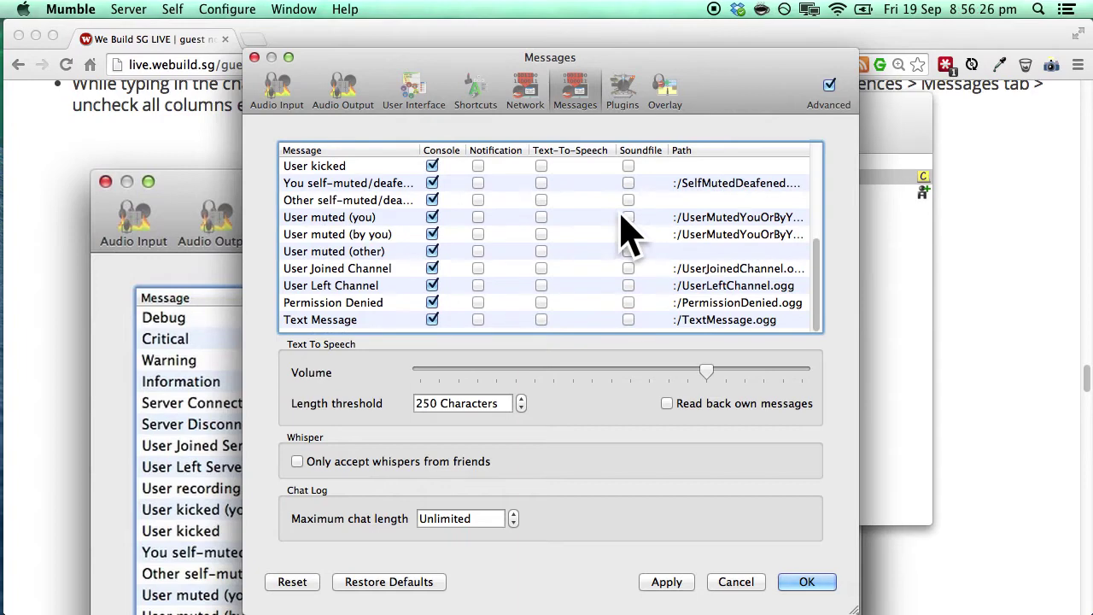
scroll(625, 231, up, 7)
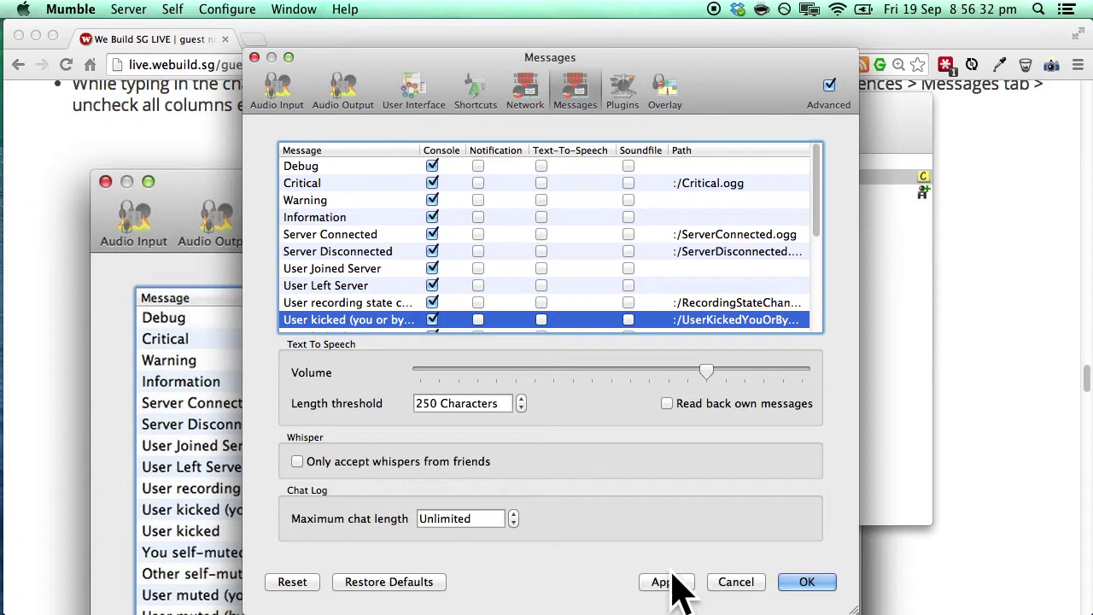
click(809, 582)
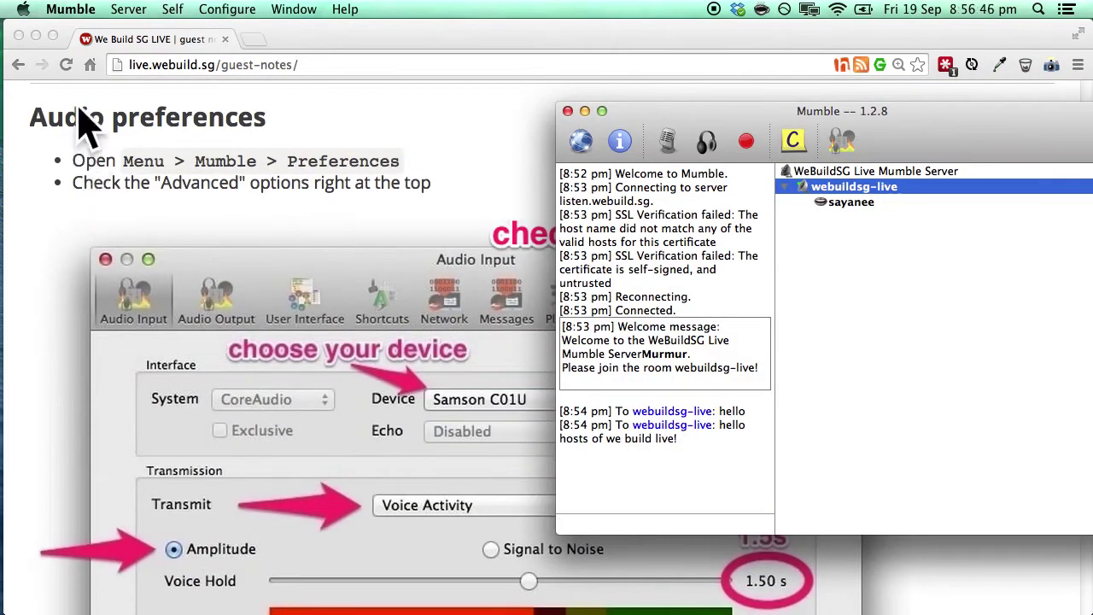
click(126, 122)
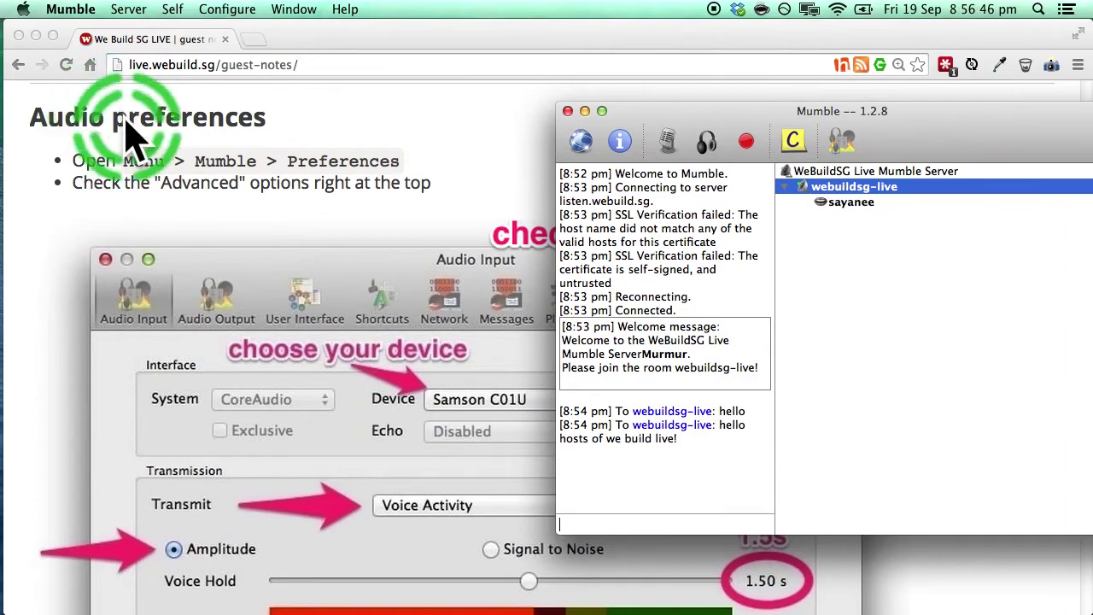
Open Mumble's Audio Input preferences with advanced settings visible
click(70, 10)
click(85, 70)
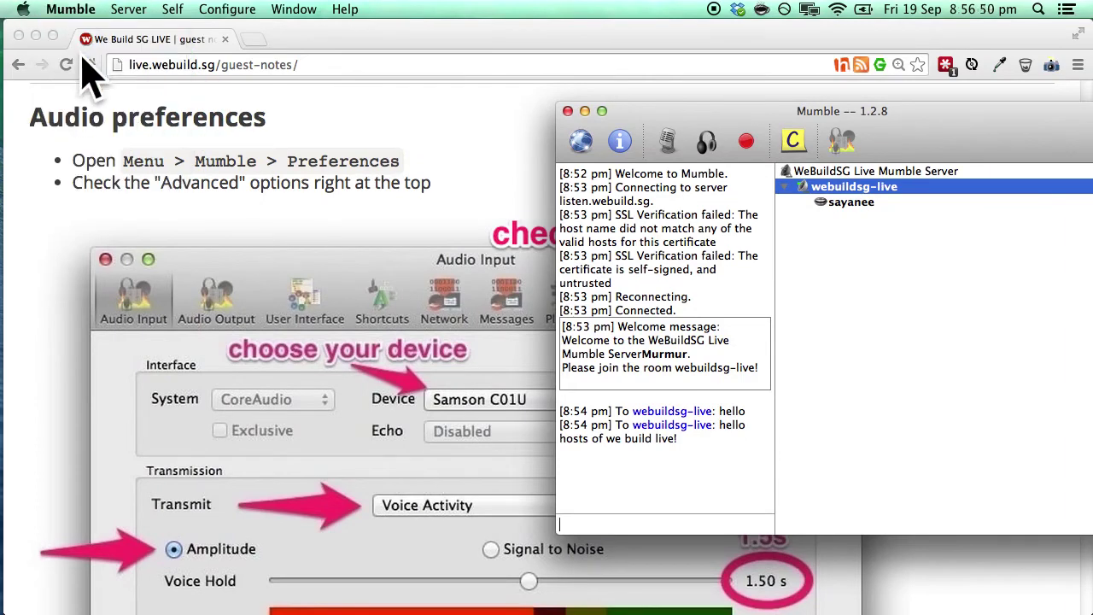
click(70, 8)
click(99, 75)
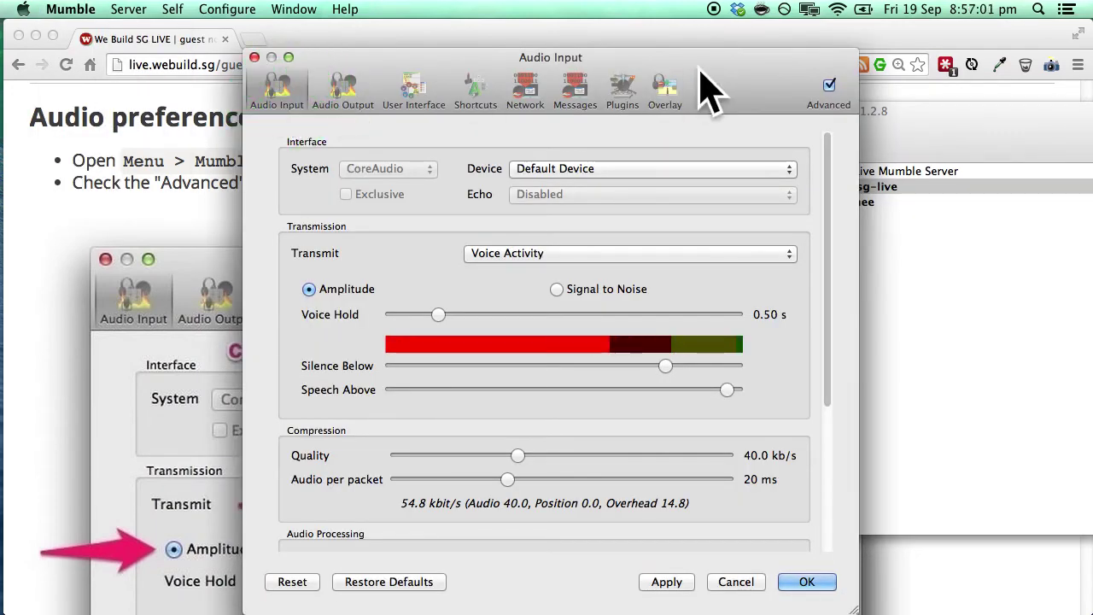
click(830, 85)
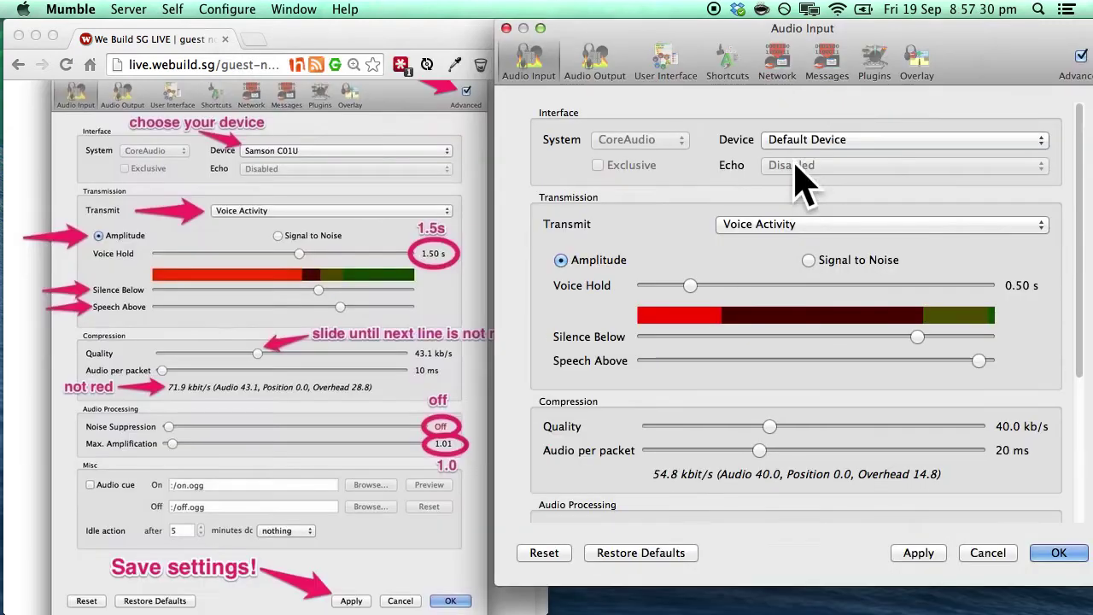
Select Samson C01U as input, keep Voice Activity on Amplitude, and set Voice Hold to 1.50 s
click(794, 139)
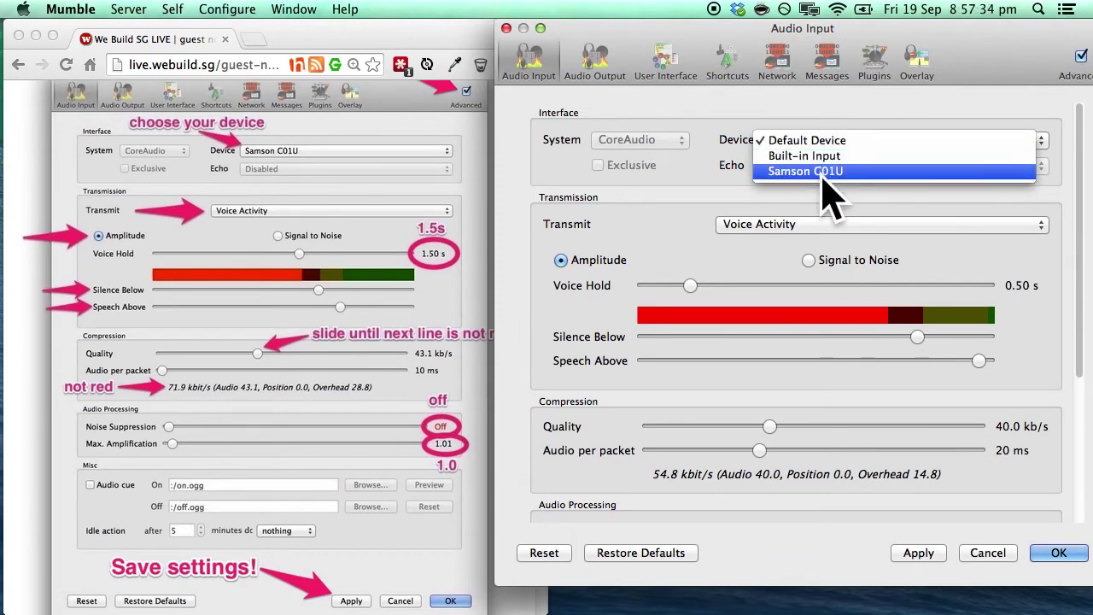
click(820, 170)
click(760, 226)
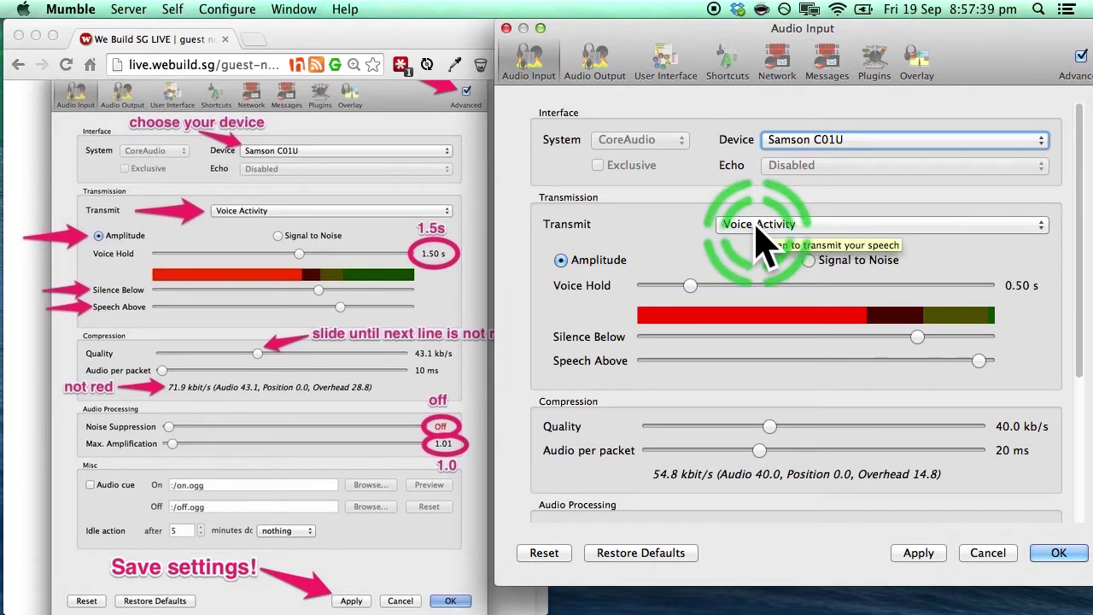
click(574, 258)
click(690, 285)
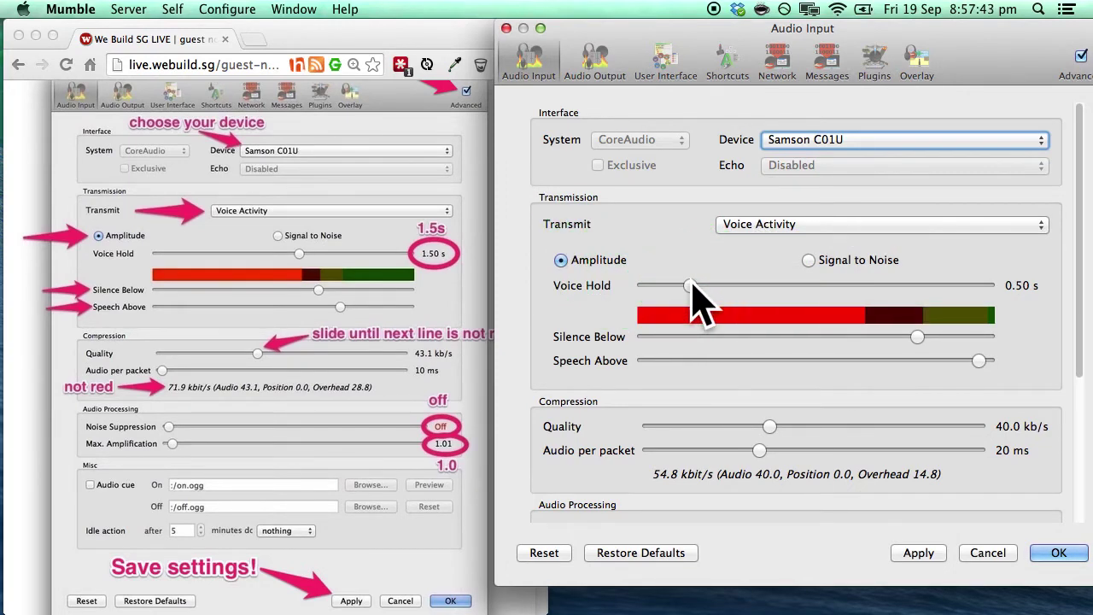
drag(693, 284, 836, 286)
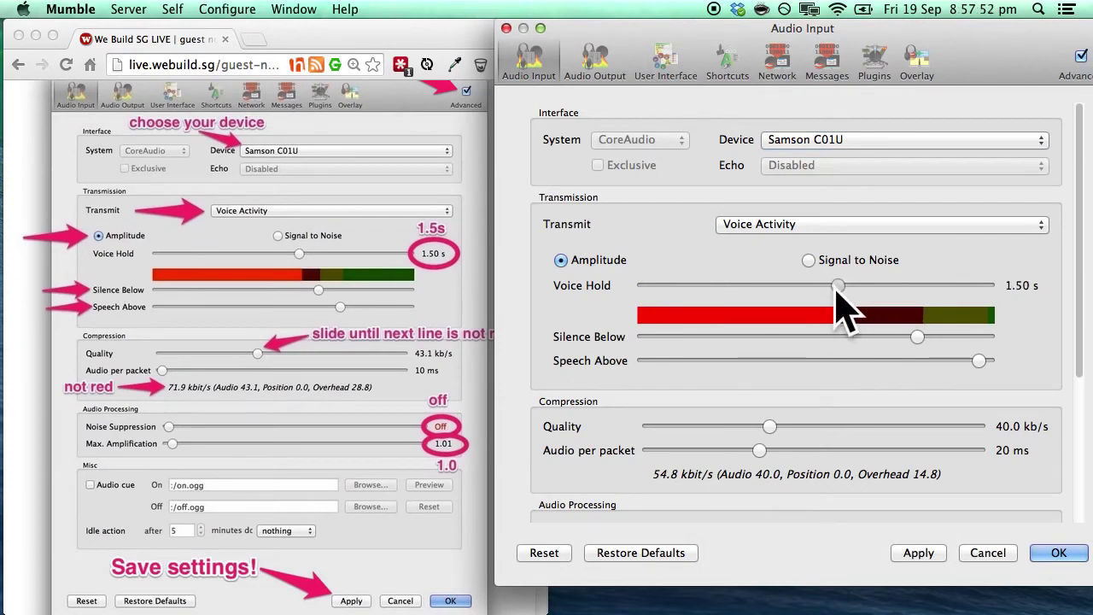
click(1033, 291)
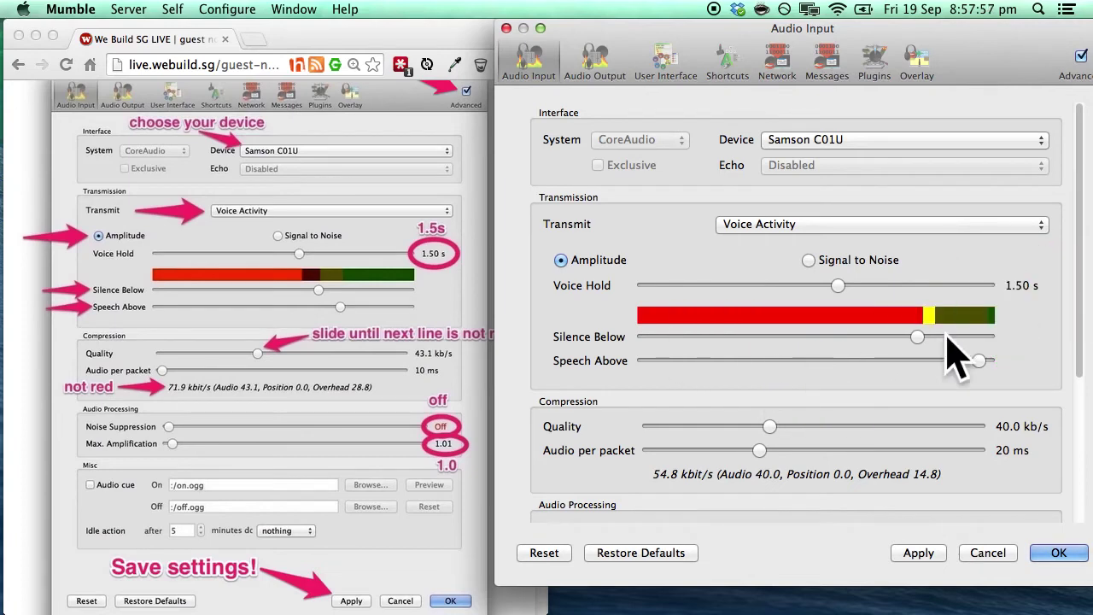
Lower the Silence Below and Speech Above thresholds and set Quality to 35.8 kb/s (50.6 kbit/s total)
click(854, 358)
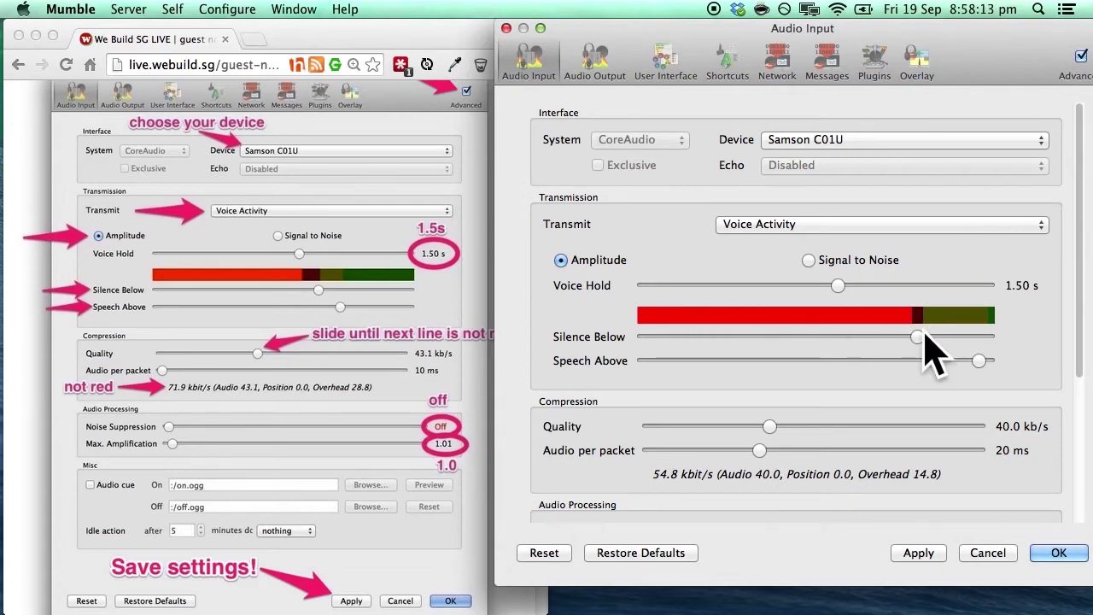
drag(916, 337, 786, 338)
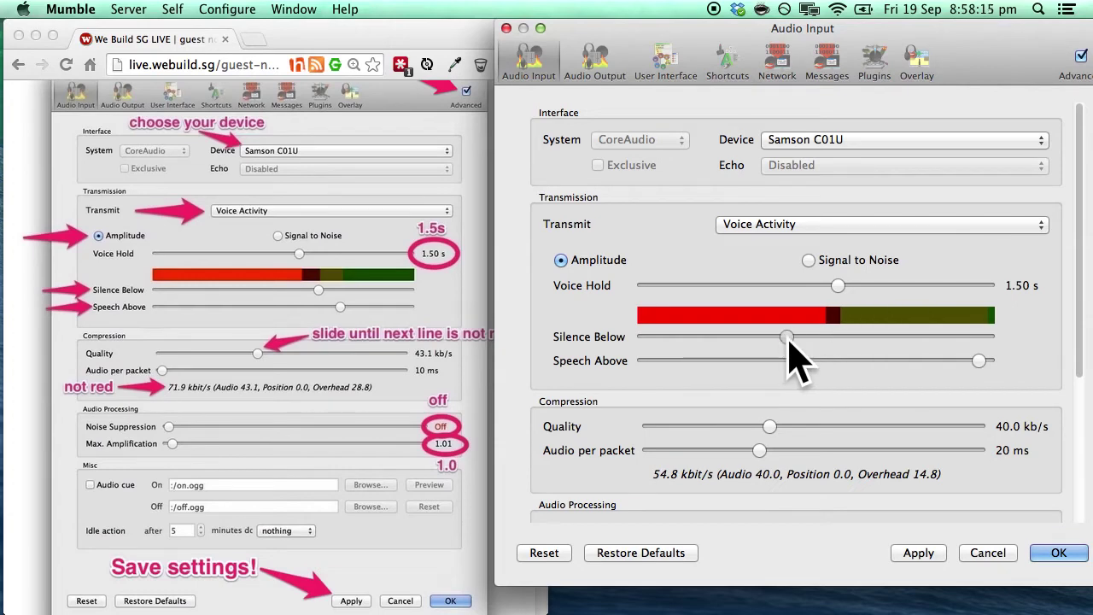
drag(978, 360, 850, 361)
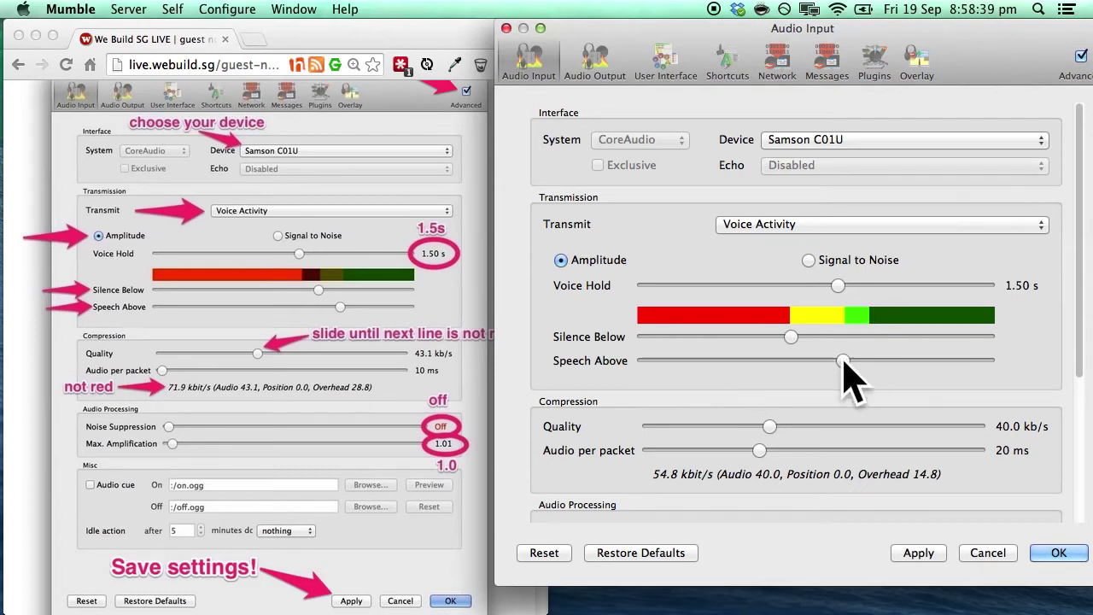
drag(843, 360, 824, 361)
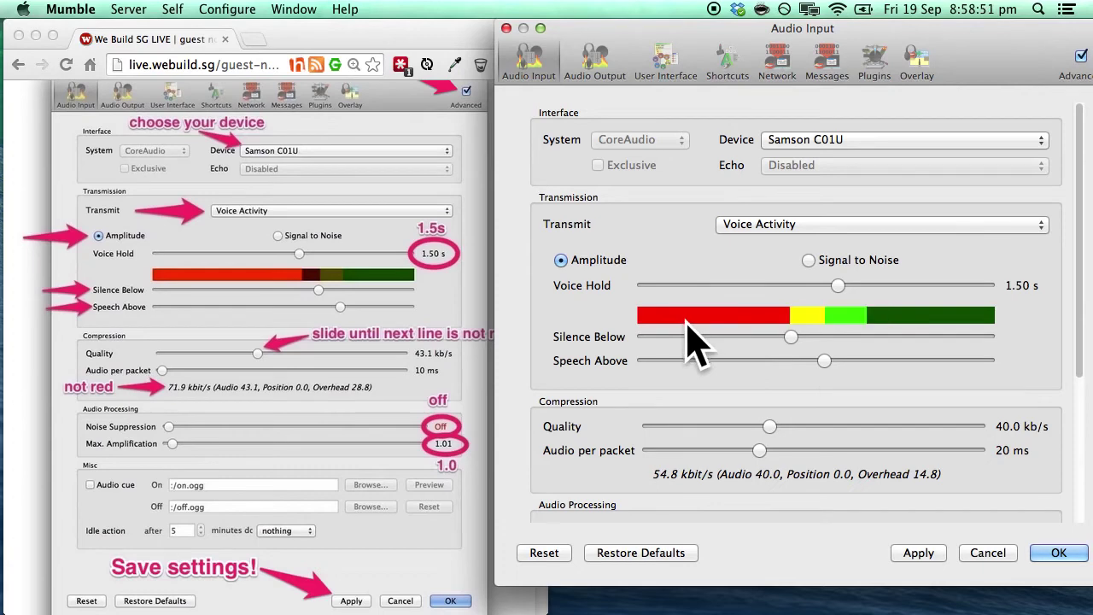
click(623, 431)
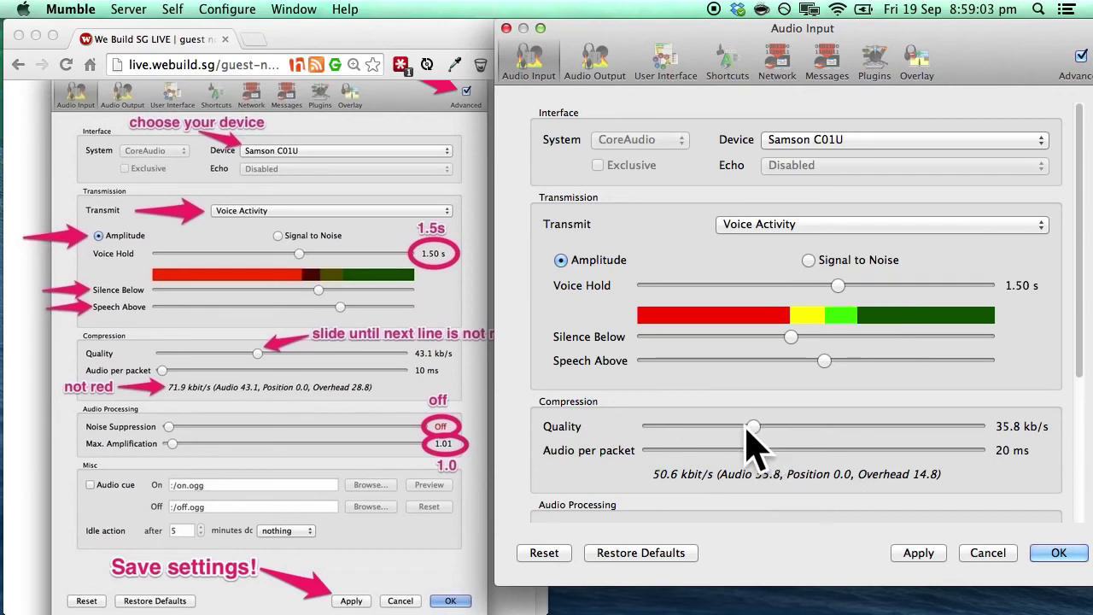
Set compression Quality to 50.9 kb/s and Audio per packet to 20 ms, giving 65.7 kbit/s total
drag(751, 426, 888, 422)
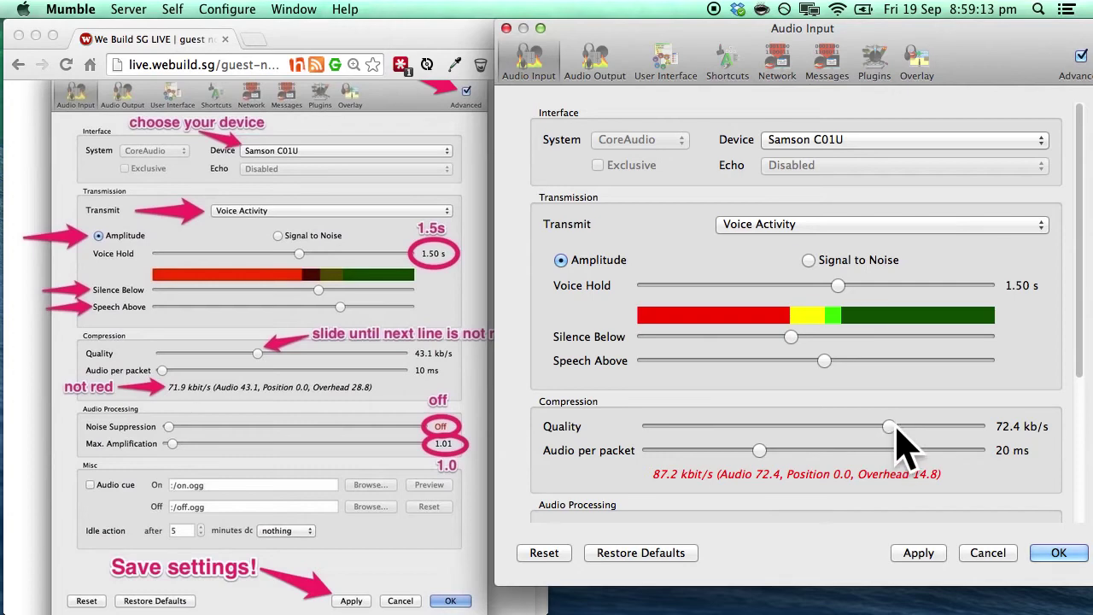
drag(895, 425, 807, 419)
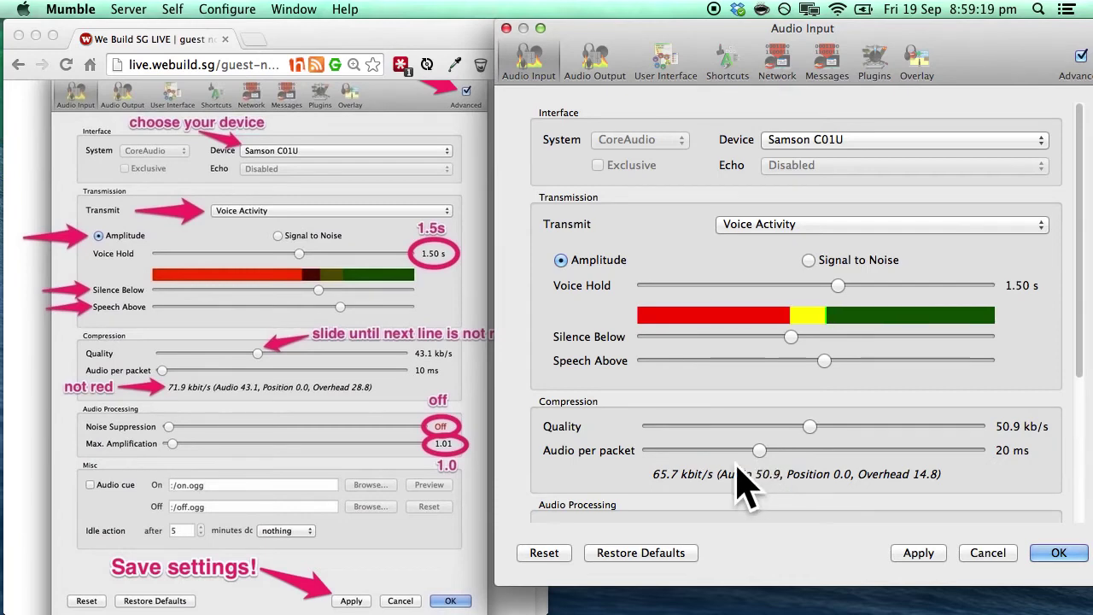
drag(759, 451, 649, 451)
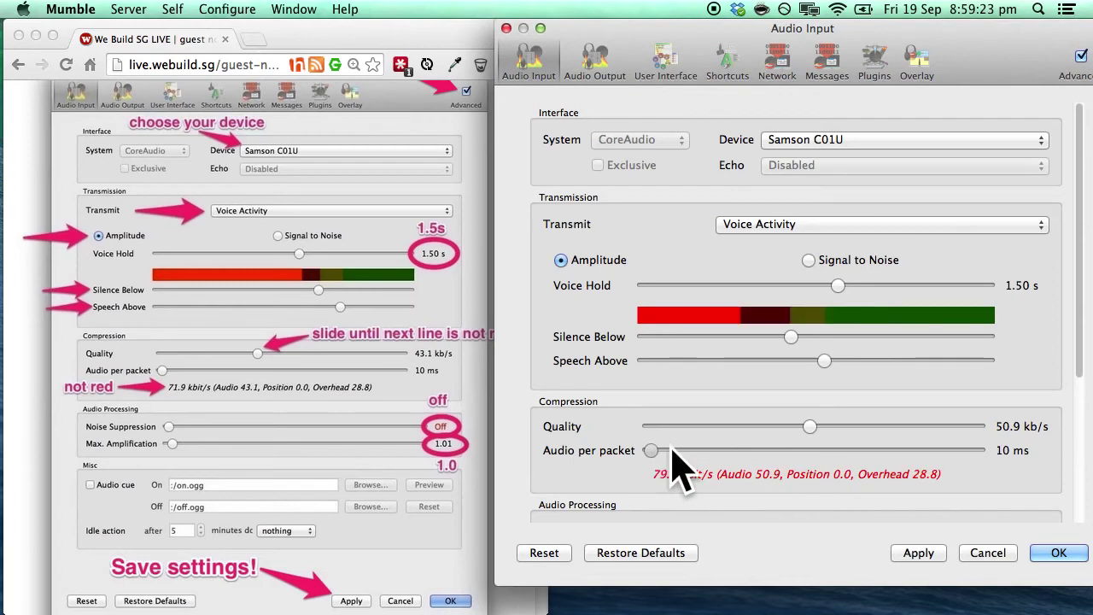
click(723, 451)
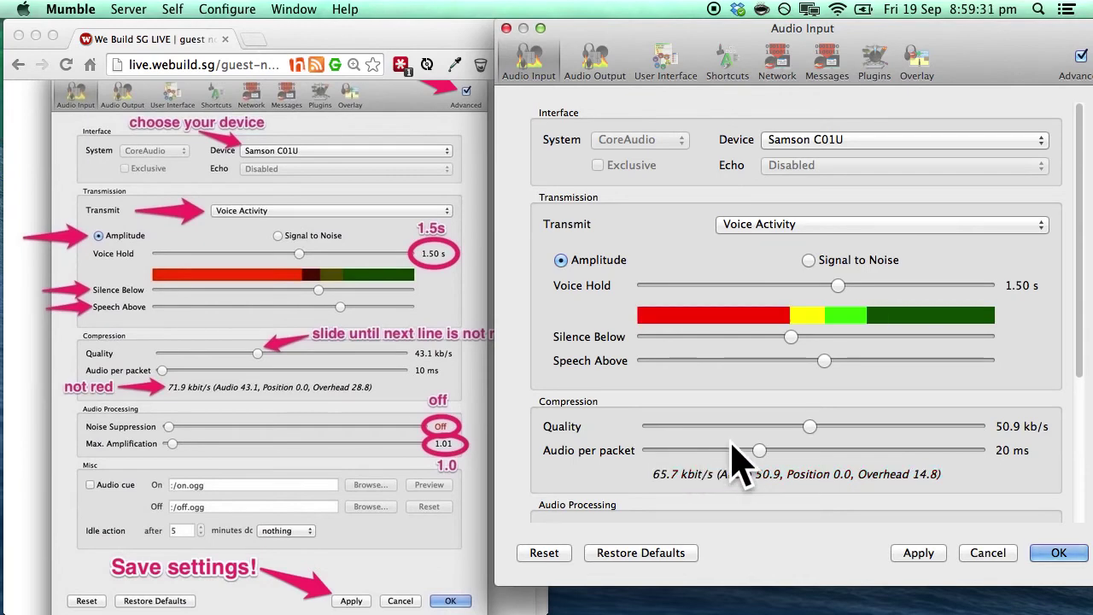
scroll(811, 453, down, 3)
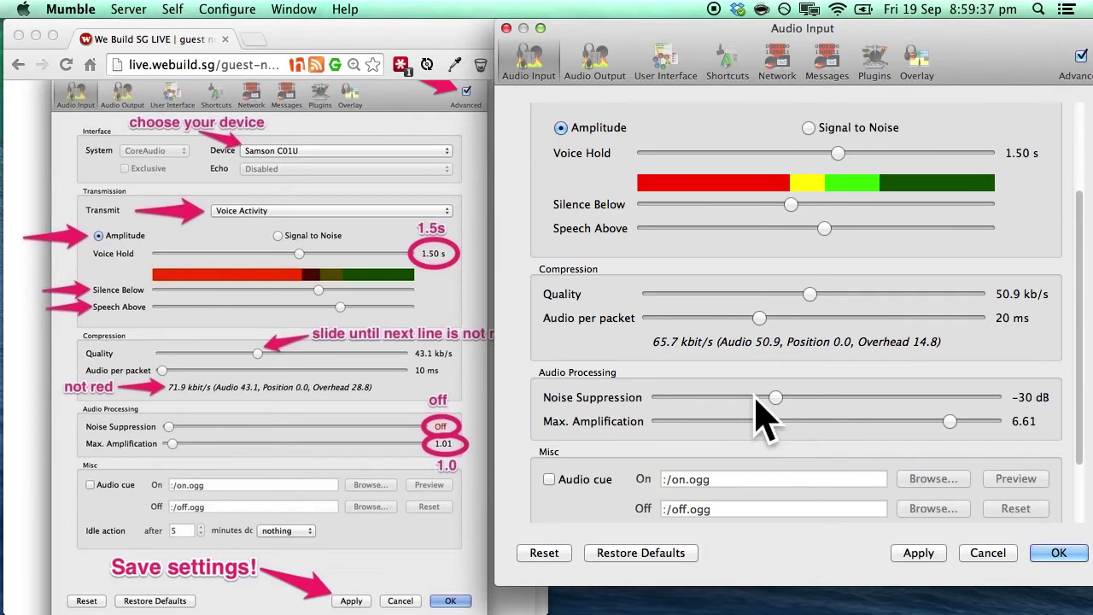
Turn Noise Suppression fully off
drag(774, 397, 768, 397)
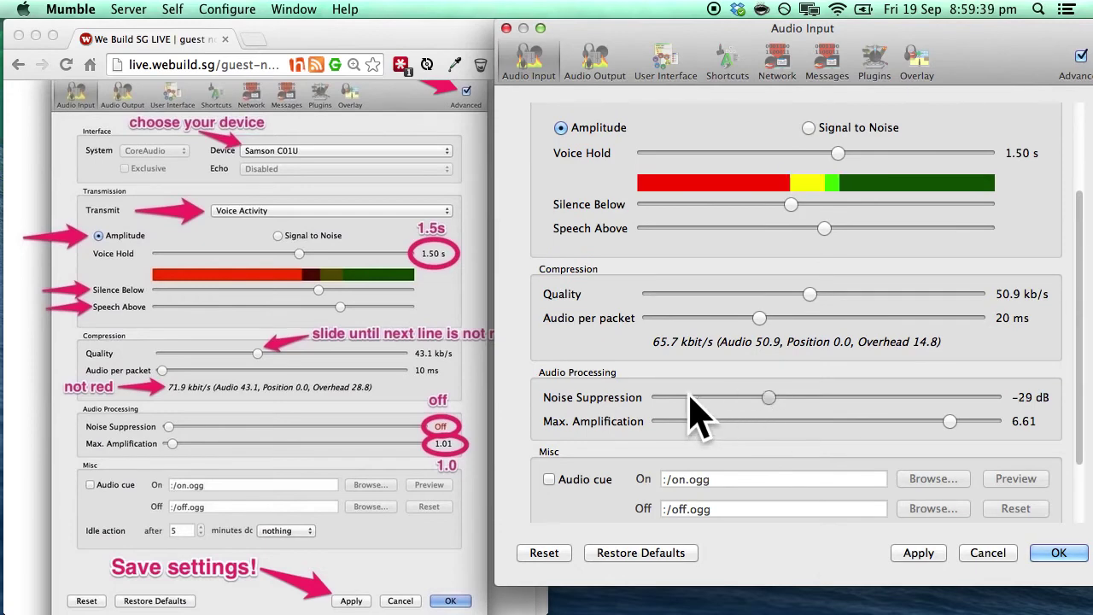
drag(689, 397, 630, 397)
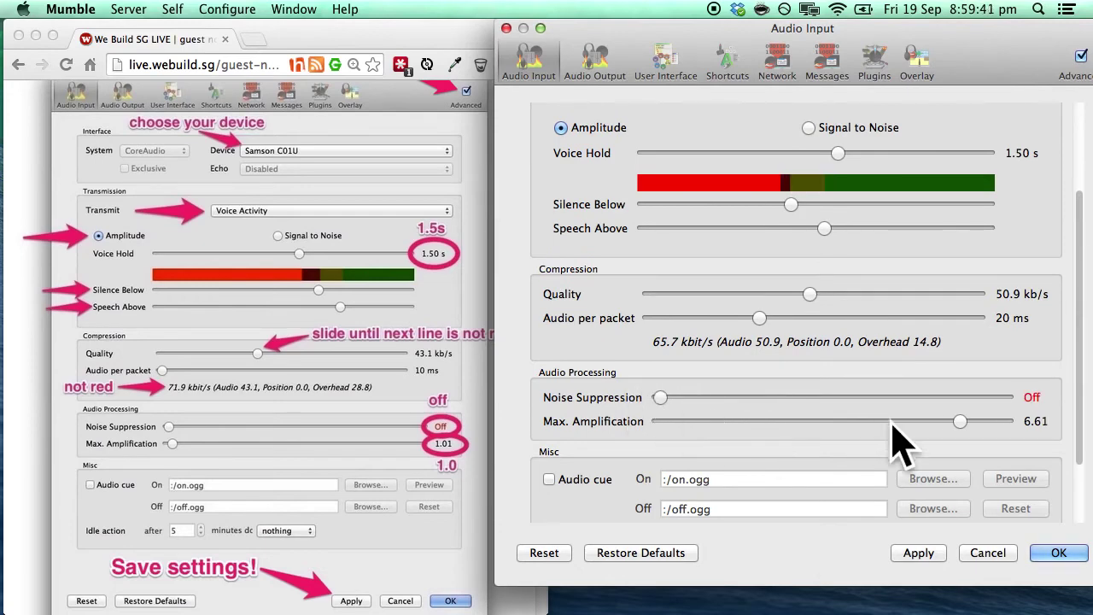
click(1040, 400)
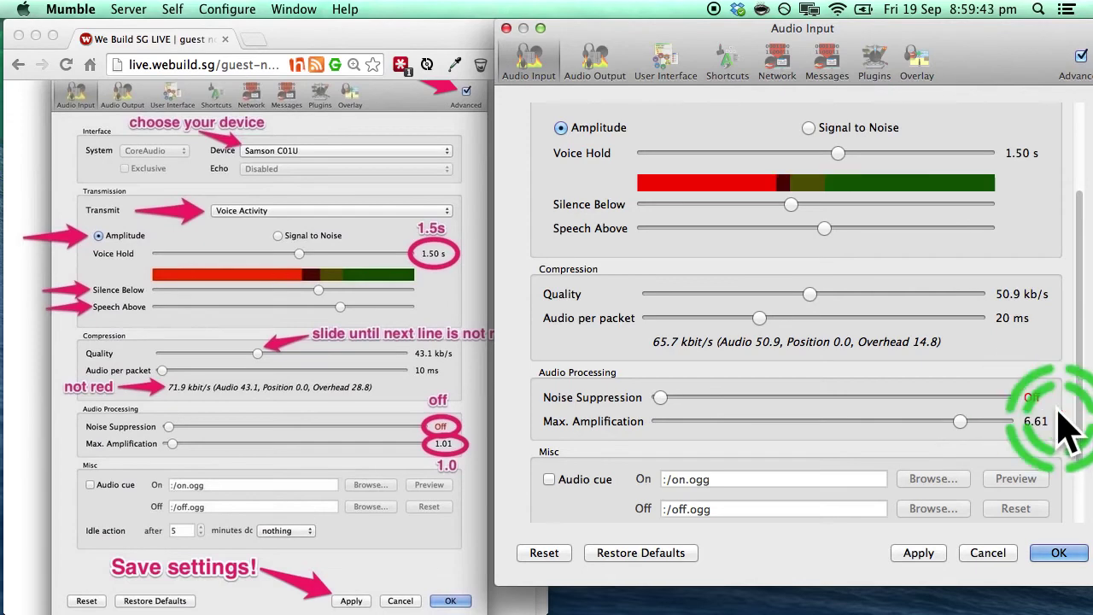
scroll(1066, 431, down, 3)
Lower Max. Amplification to 1.01, then apply the audio input settings and close with OK
click(455, 452)
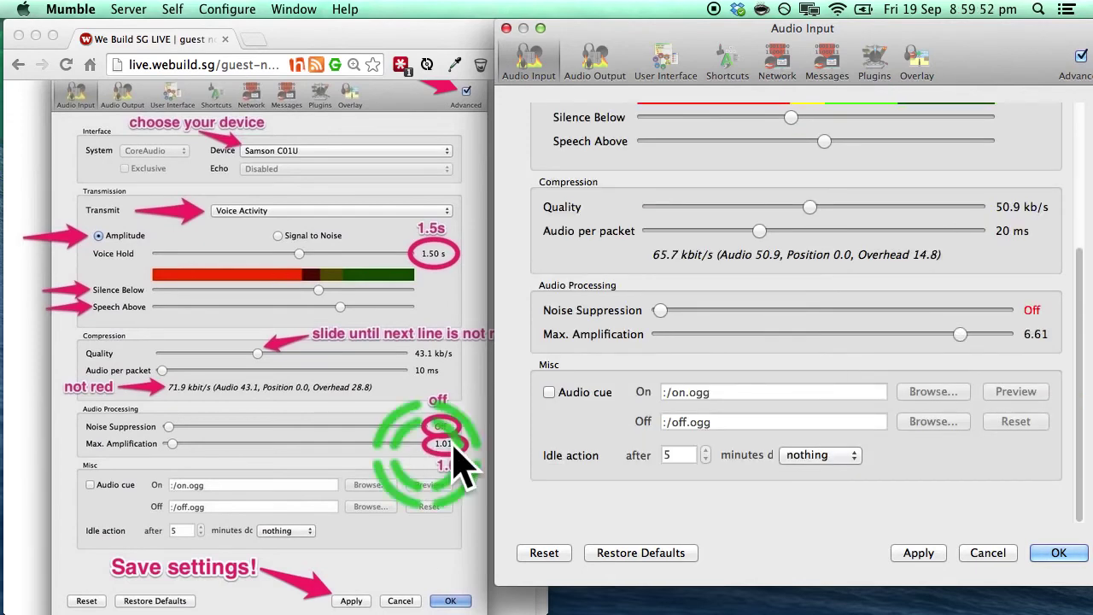
click(958, 362)
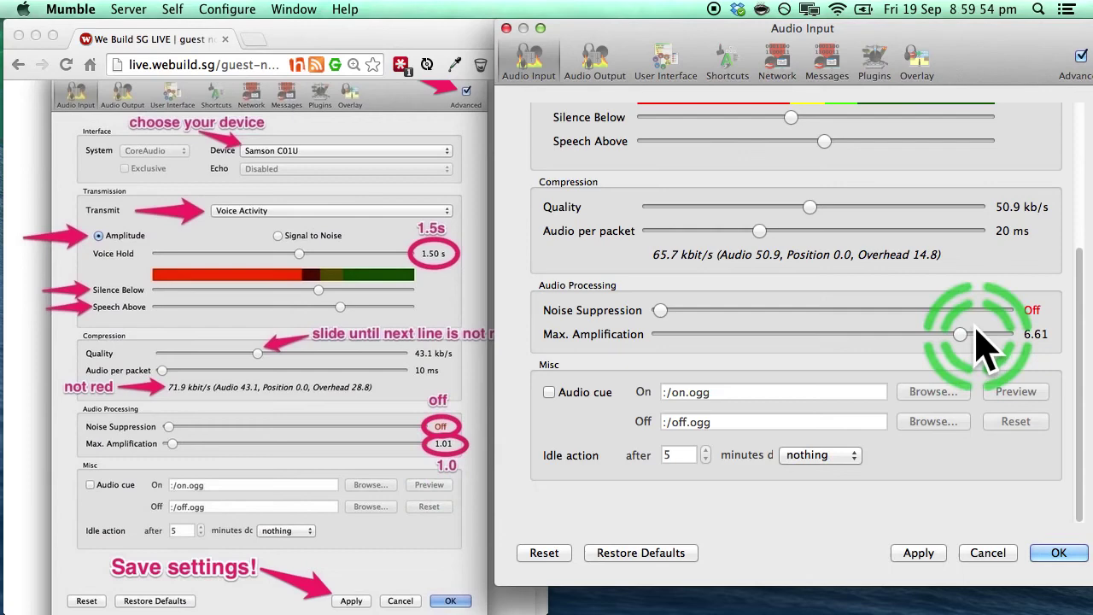
drag(975, 324, 659, 352)
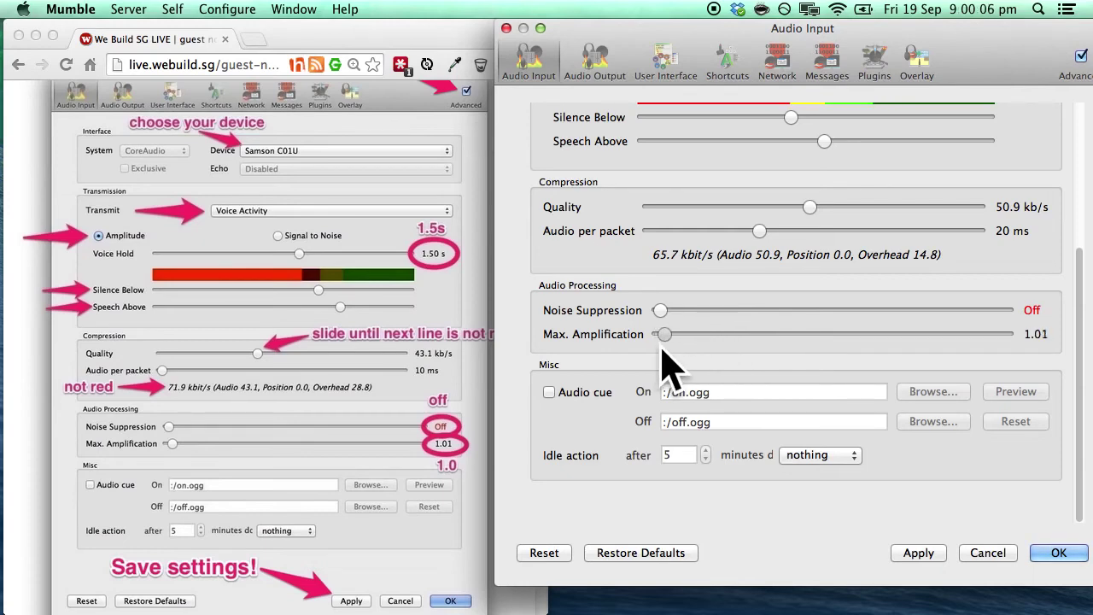
click(927, 555)
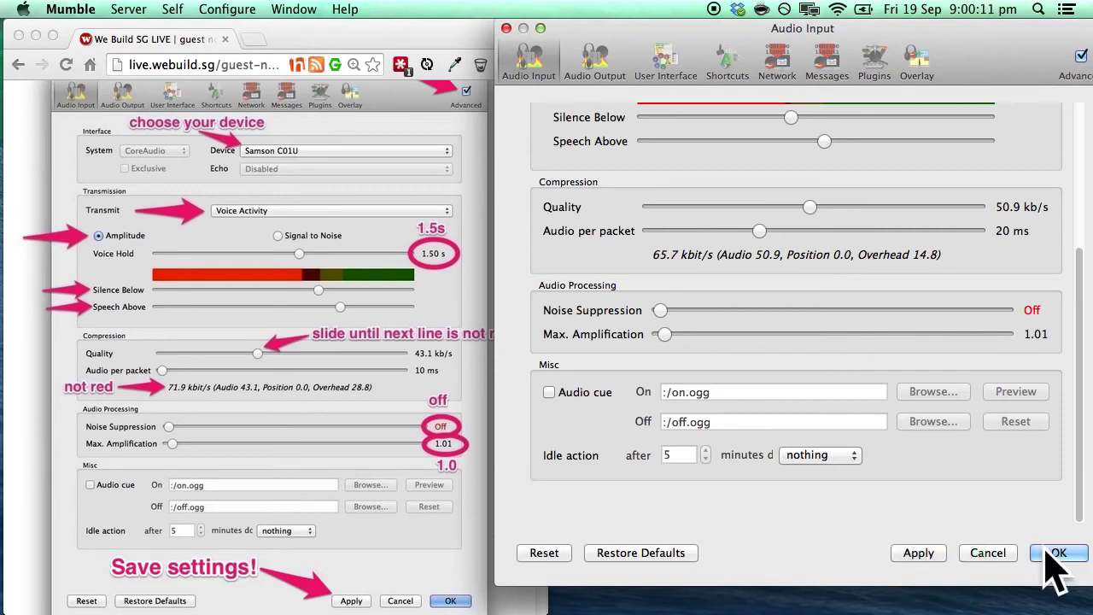
click(1071, 553)
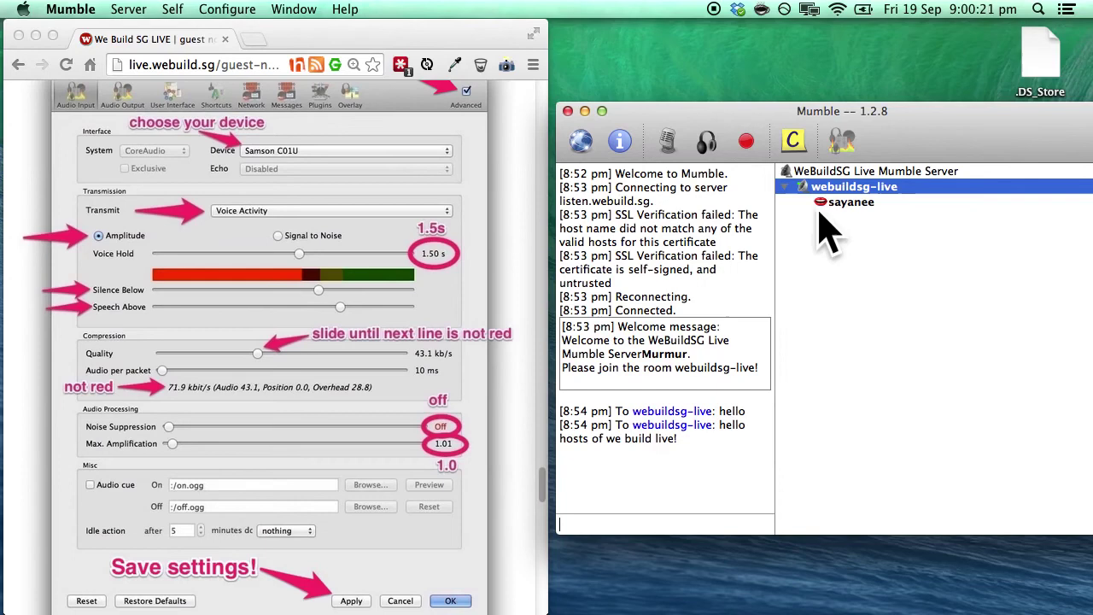
click(823, 215)
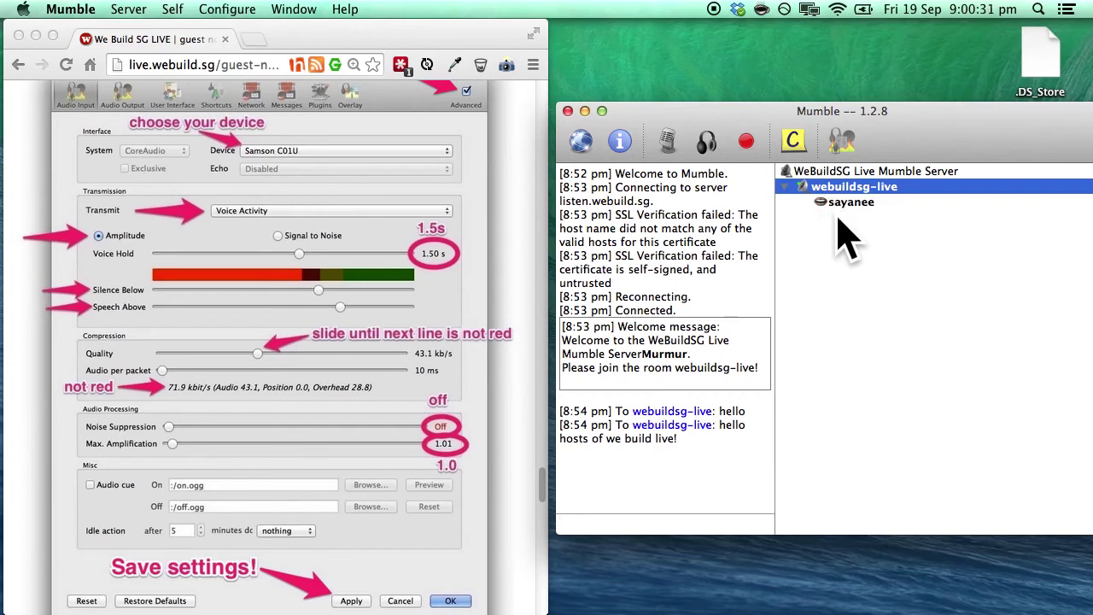
click(826, 218)
click(824, 229)
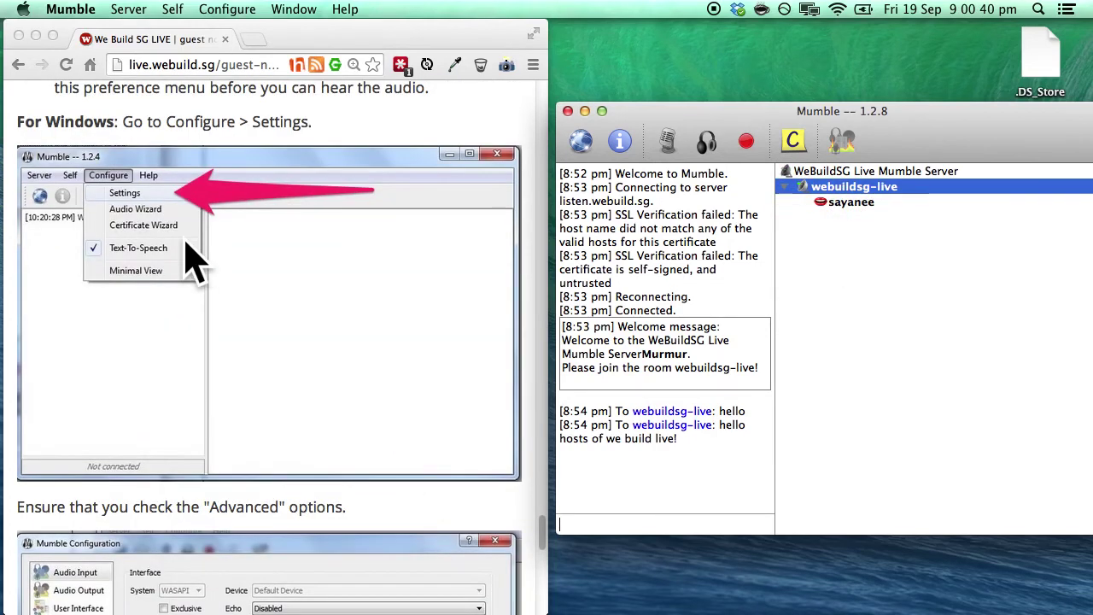
Scroll the guest notes to the Windows Configure > Settings steps and the Advanced-checked configuration screenshot
click(147, 220)
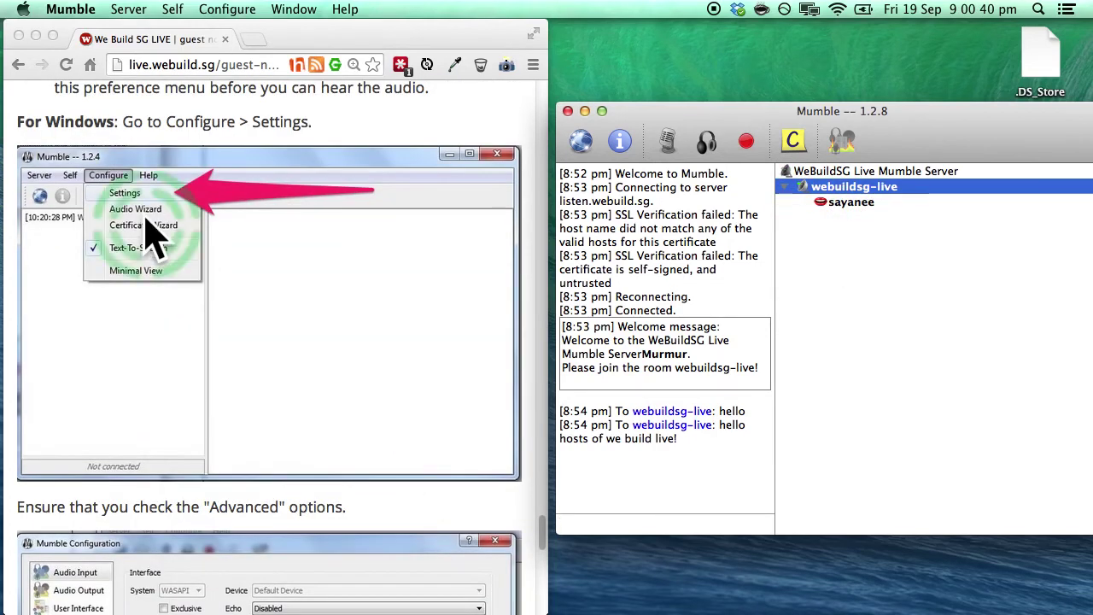
click(122, 239)
click(134, 195)
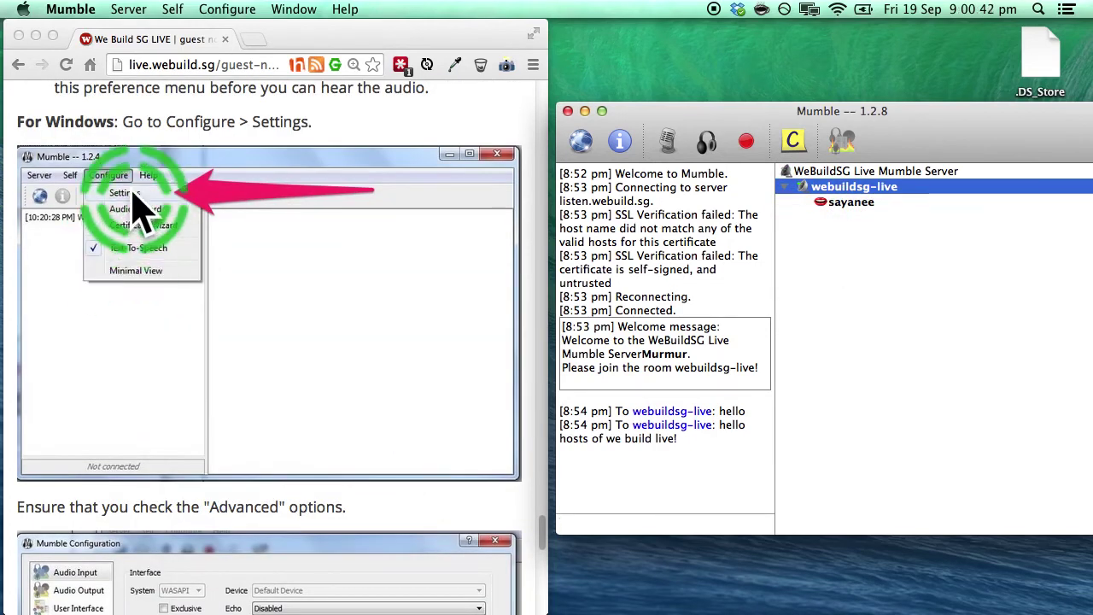
scroll(216, 370, down, 3)
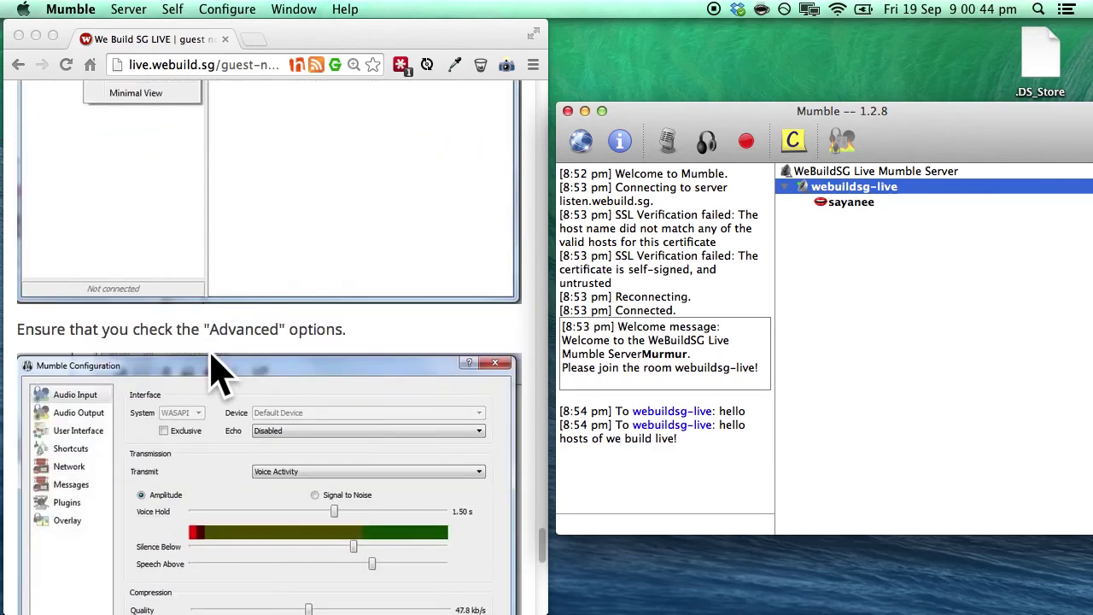
scroll(216, 370, down, 4)
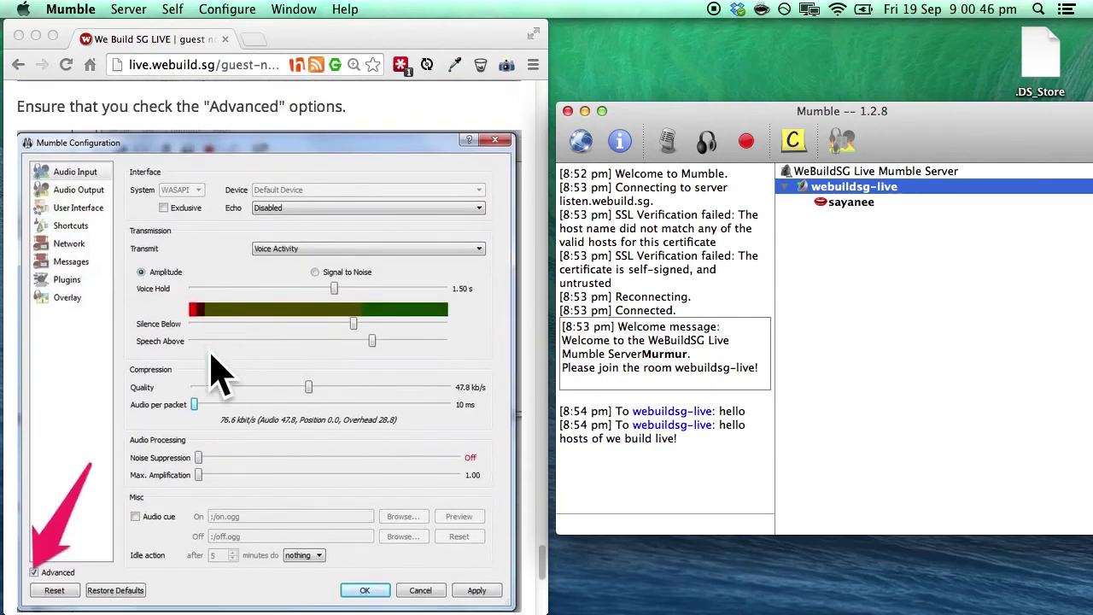
scroll(154, 444, down, 1)
click(35, 544)
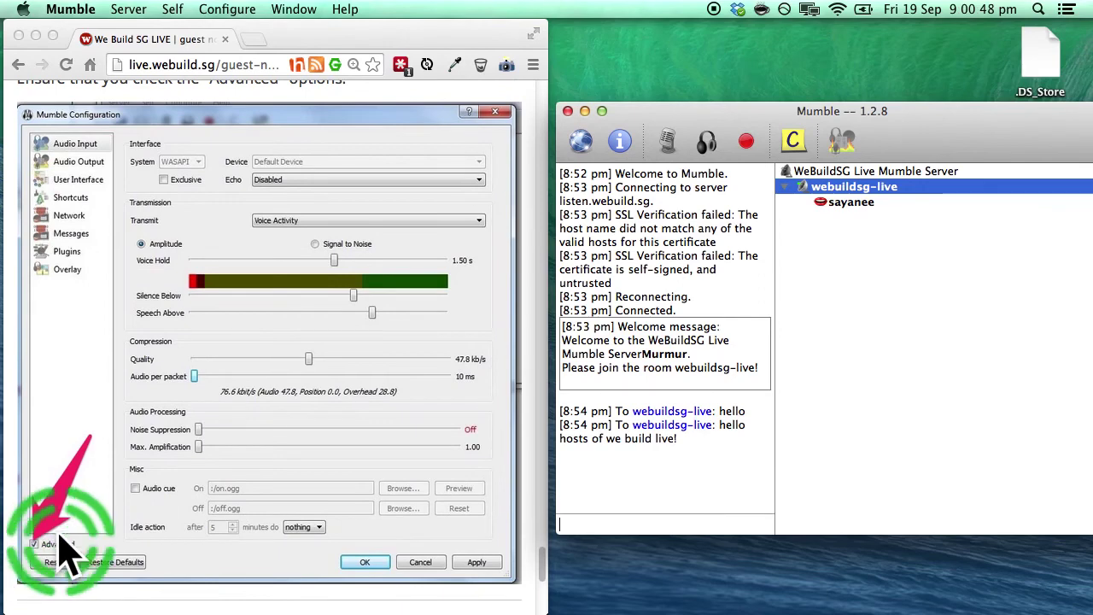
click(312, 245)
click(324, 162)
click(321, 249)
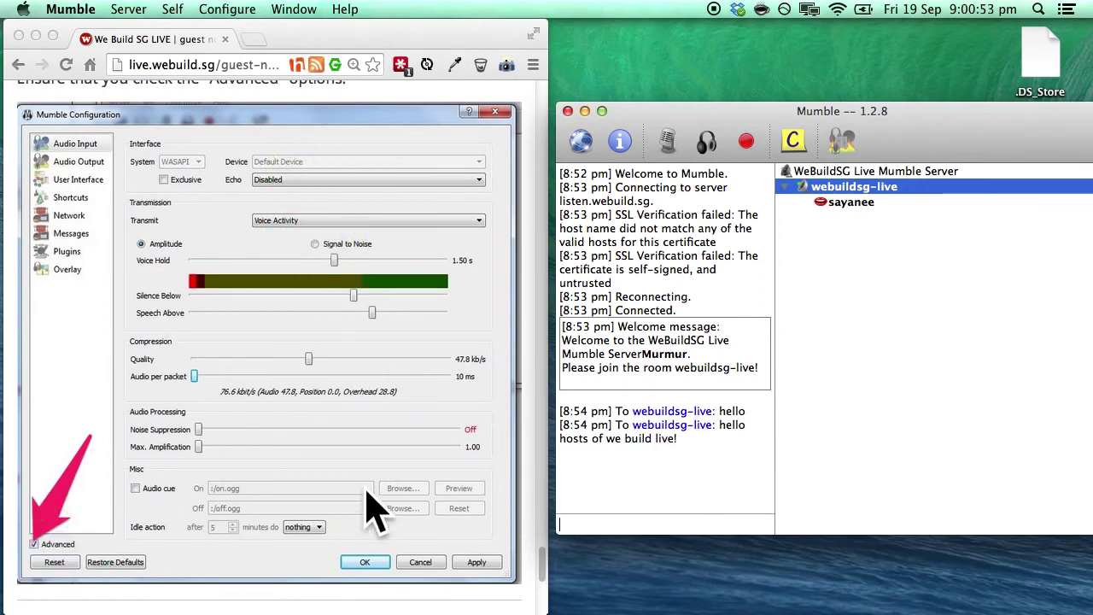
scroll(373, 508, down, 1)
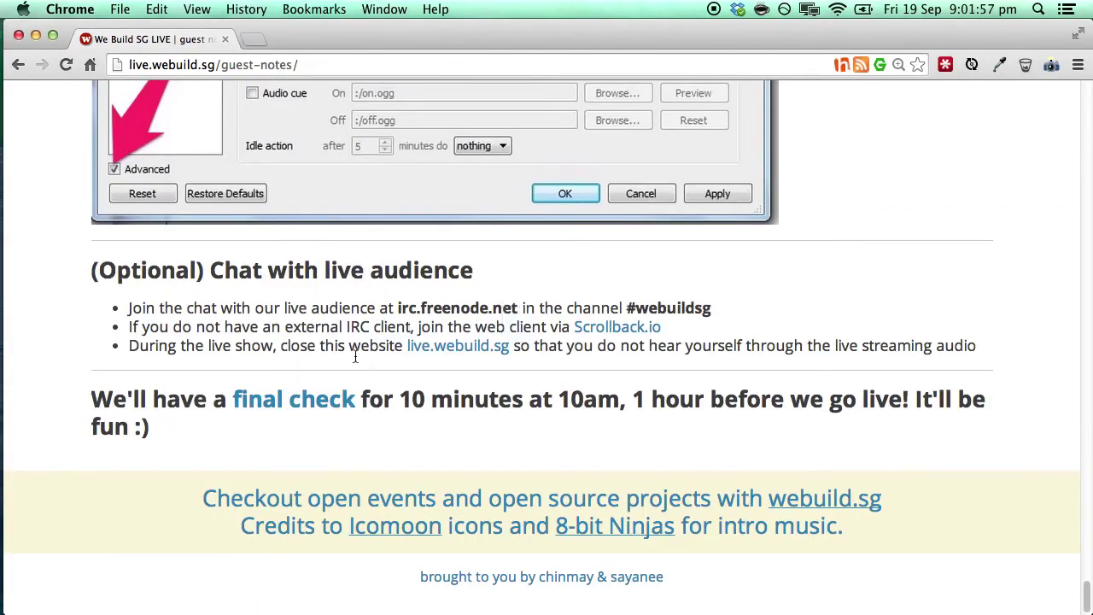
Follow the Scrollback.io link under '(Optional) Chat with live audience' to the webuildsg chat room
click(240, 273)
click(159, 89)
click(591, 333)
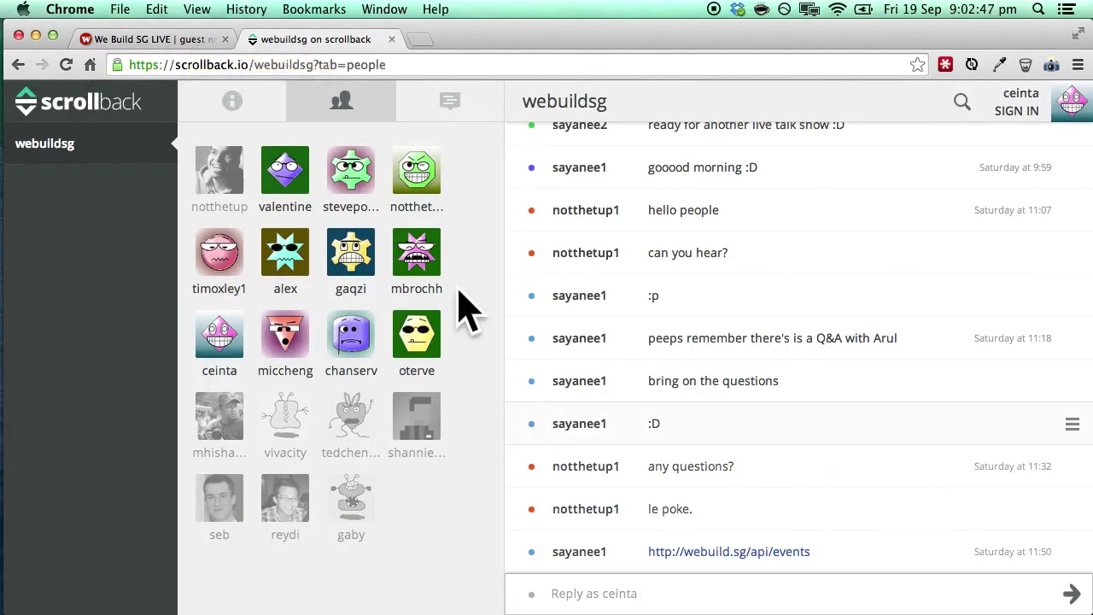
Return to the We Build SG LIVE guest notes tab and close it, keeping the webuildsg chat
click(427, 464)
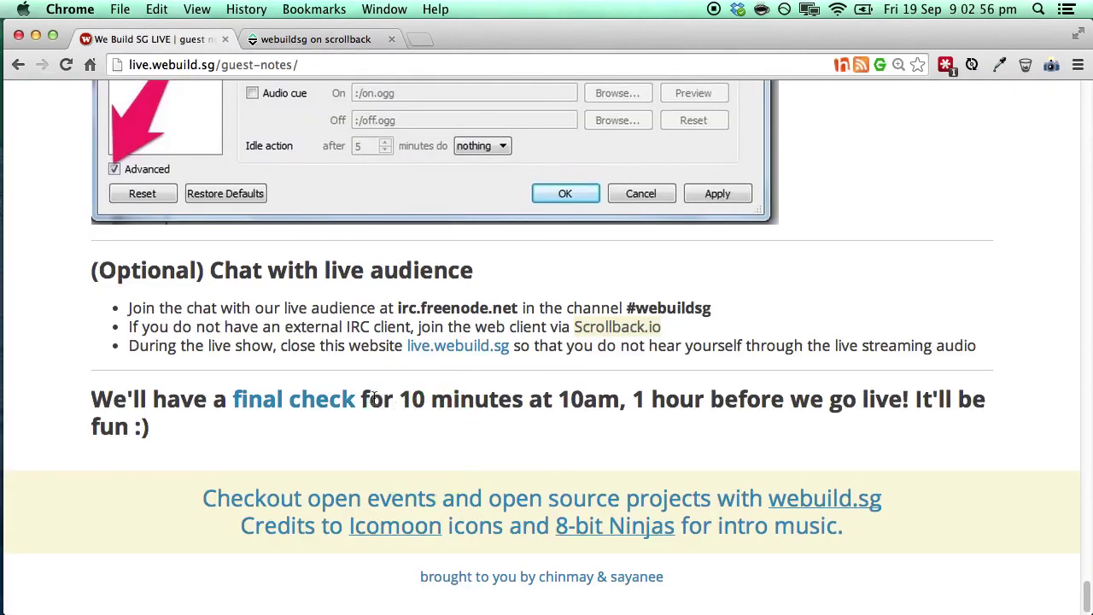
click(411, 399)
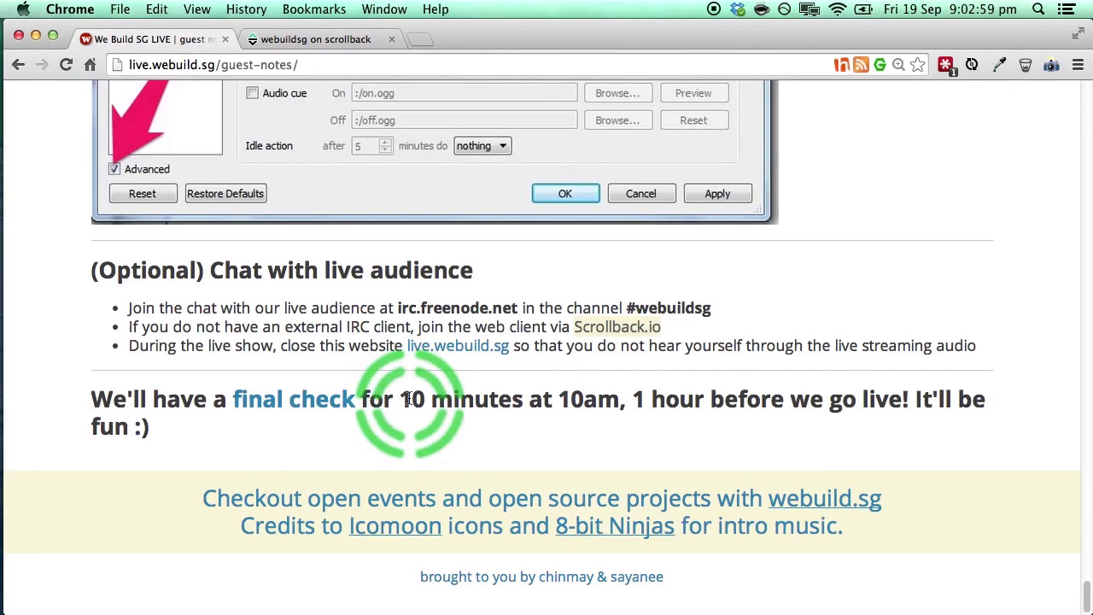
click(571, 408)
click(639, 416)
click(675, 415)
click(870, 400)
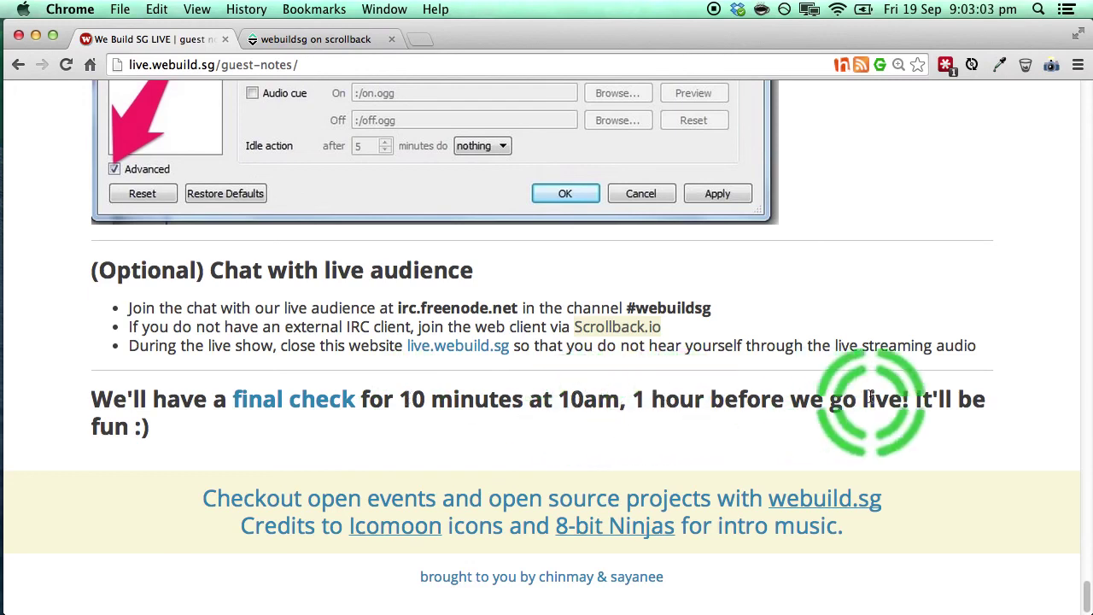
click(225, 40)
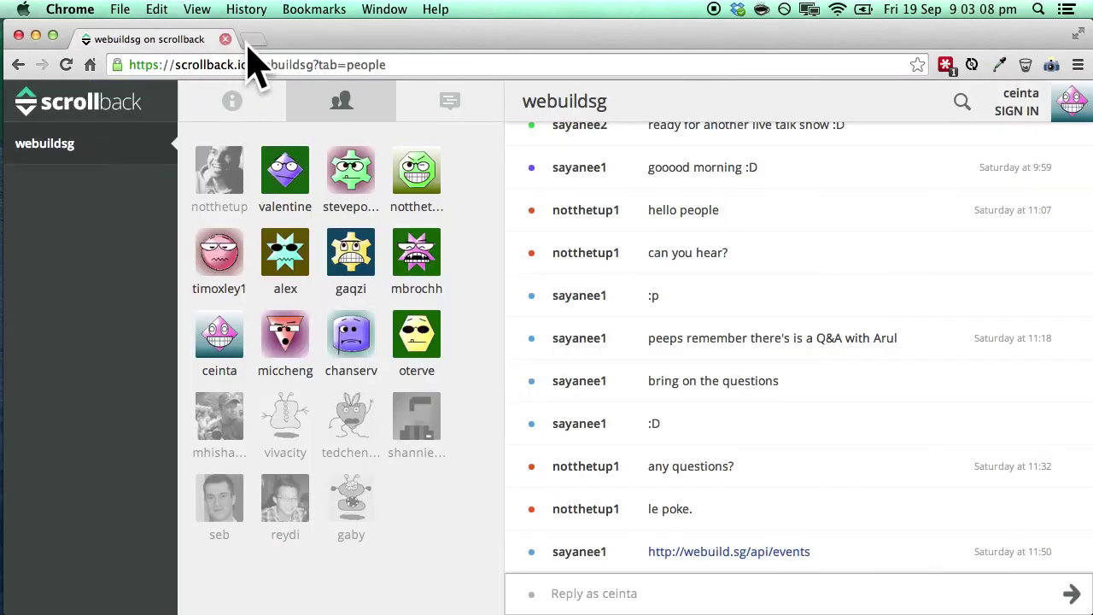